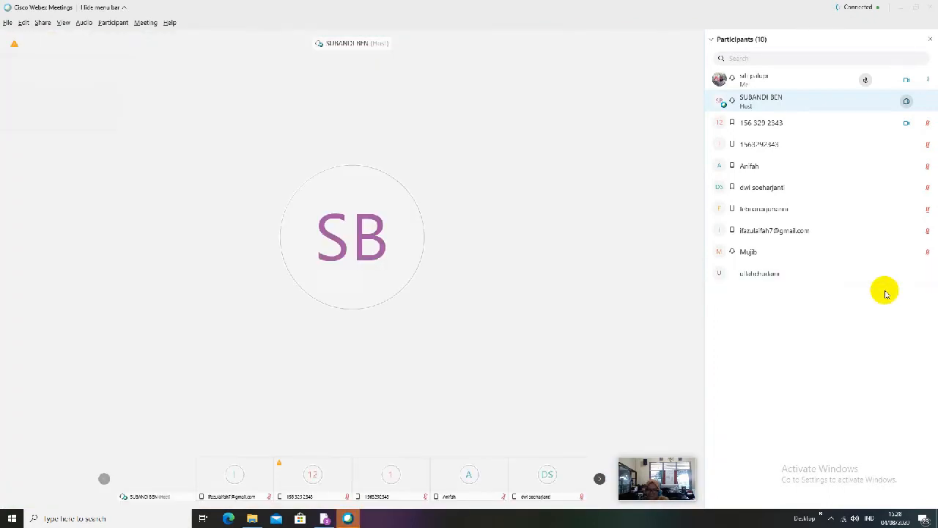
pyautogui.click(843, 101)
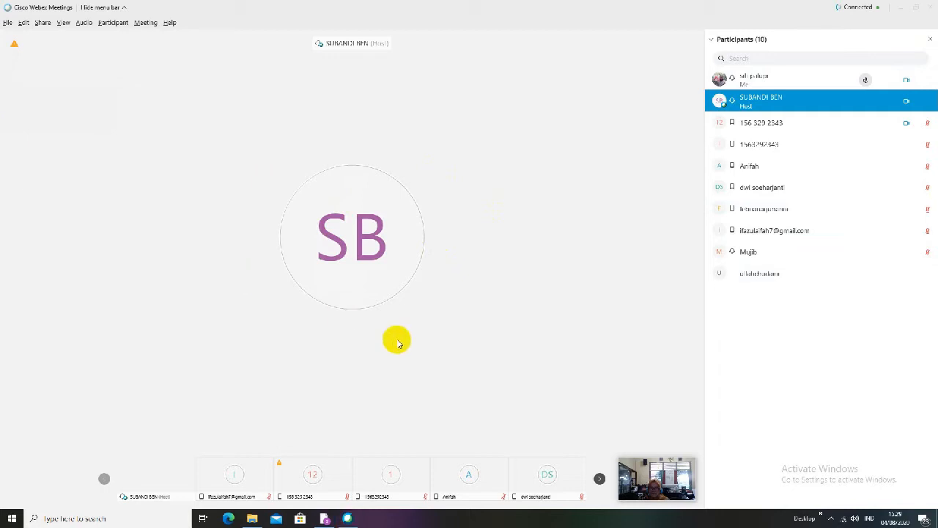
pyautogui.moveTo(383, 352)
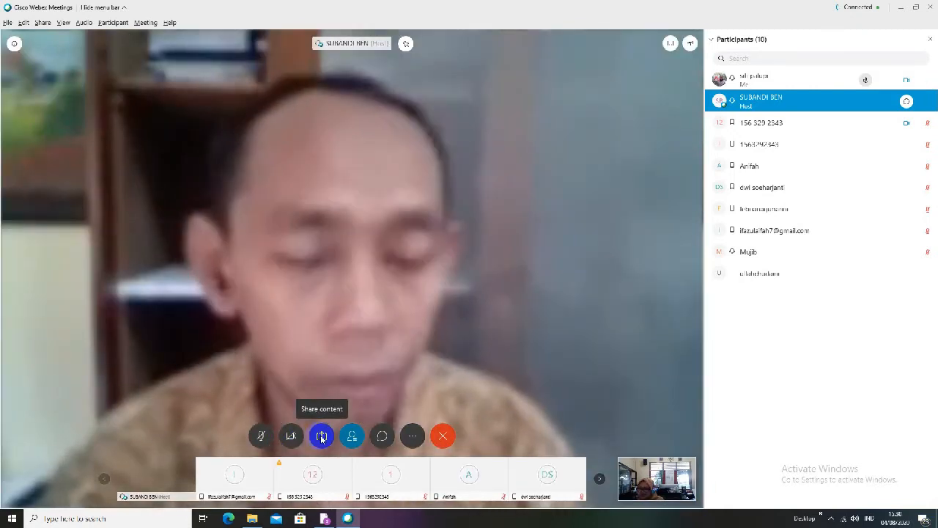
pyautogui.click(321, 437)
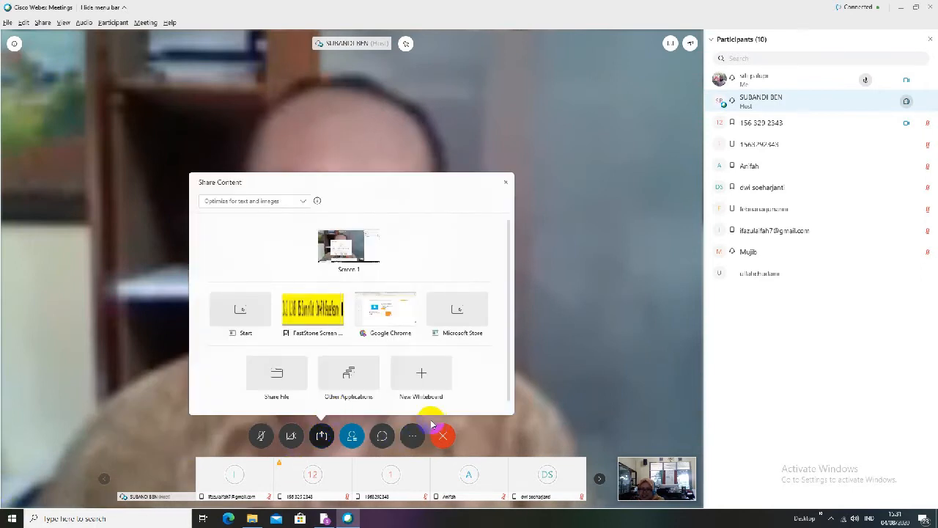
pyautogui.moveTo(349, 383)
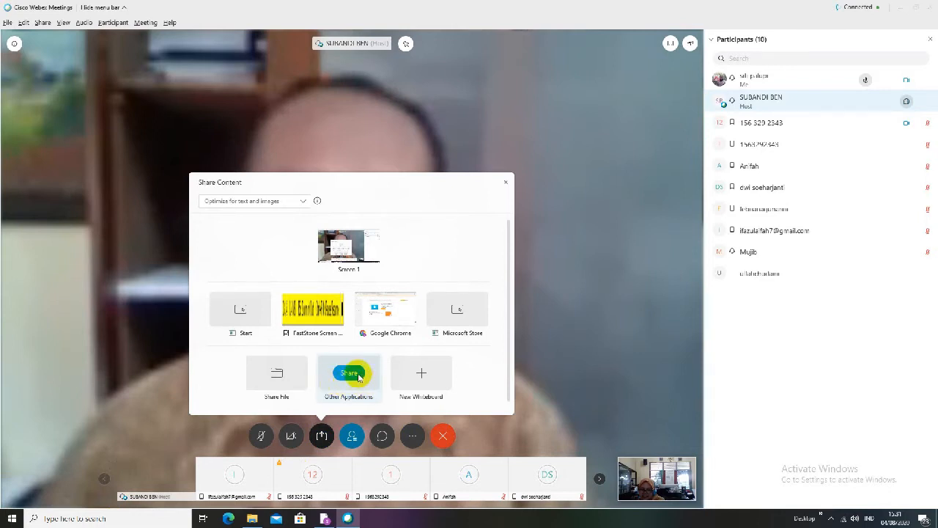
pyautogui.click(349, 374)
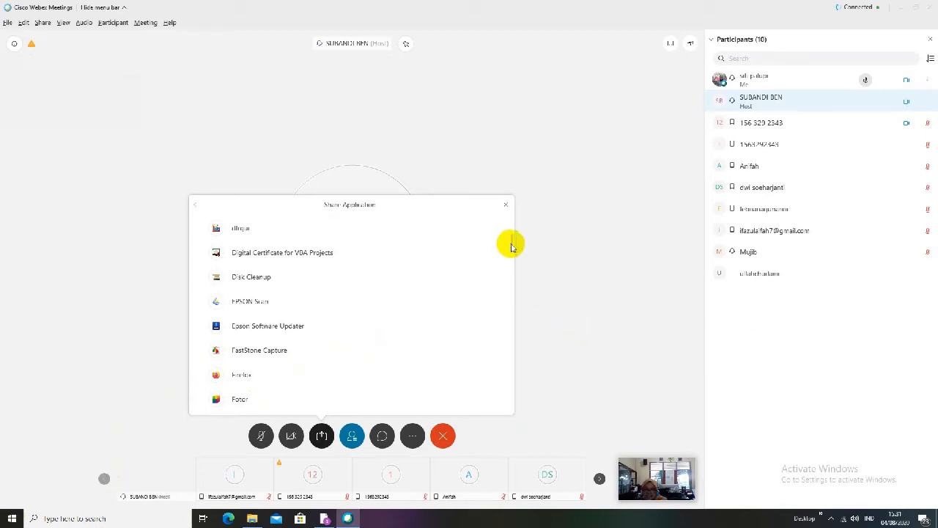
pyautogui.moveTo(511, 246); pyautogui.dragTo(498, 280)
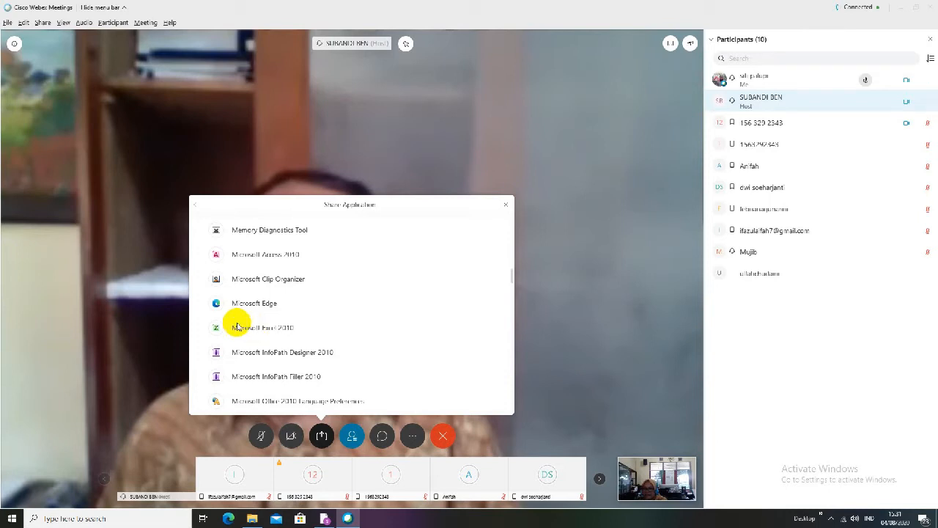
pyautogui.scroll(5, 224, 333)
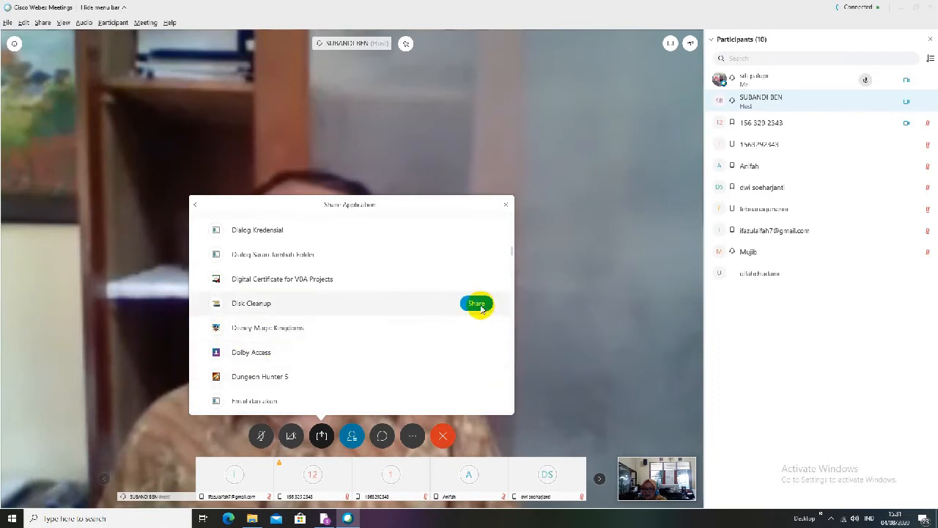
pyautogui.click(472, 305)
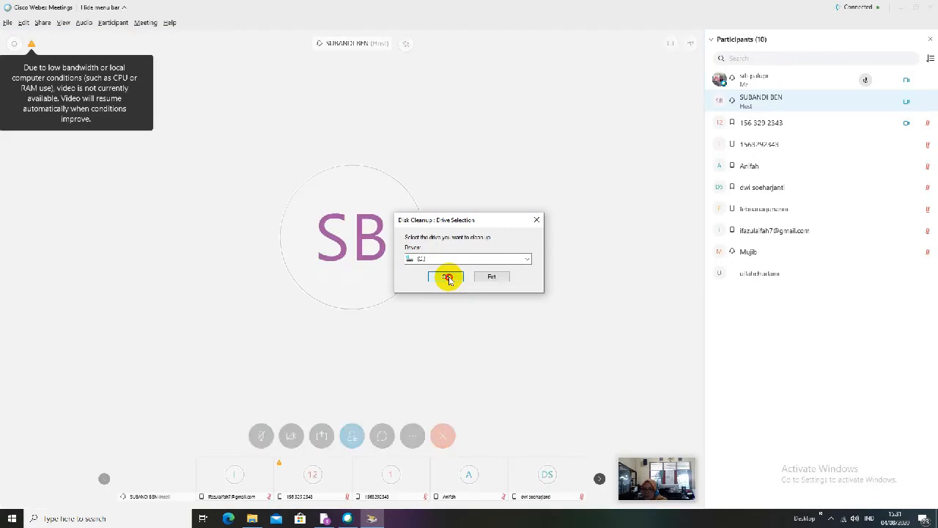
pyautogui.click(447, 277)
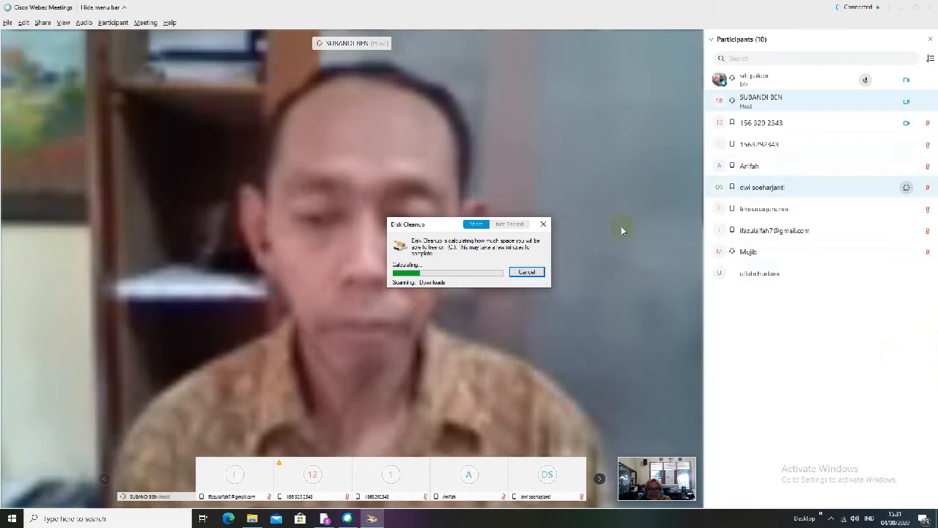
pyautogui.click(543, 224)
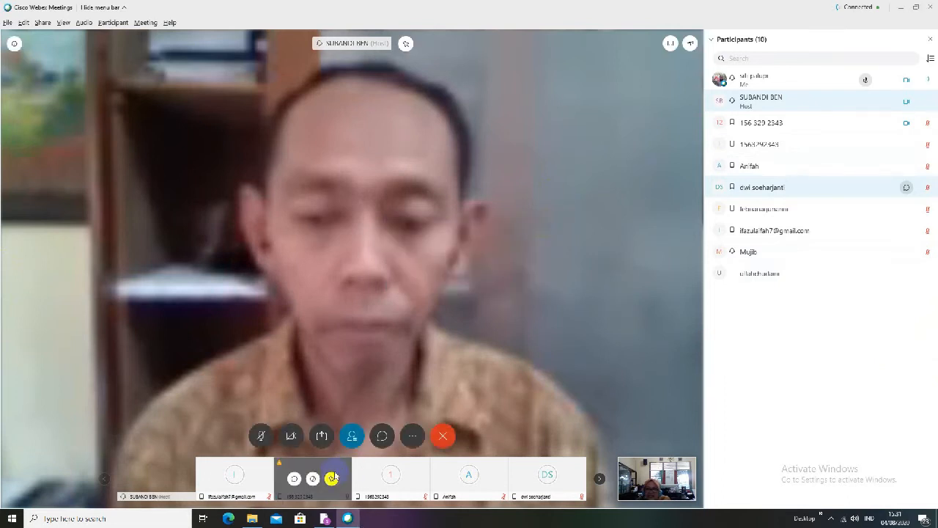
# Share Microsoft Excel 2010 with the meeting from the list of other applications and dismiss its Office activation wizard
pyautogui.click(321, 436)
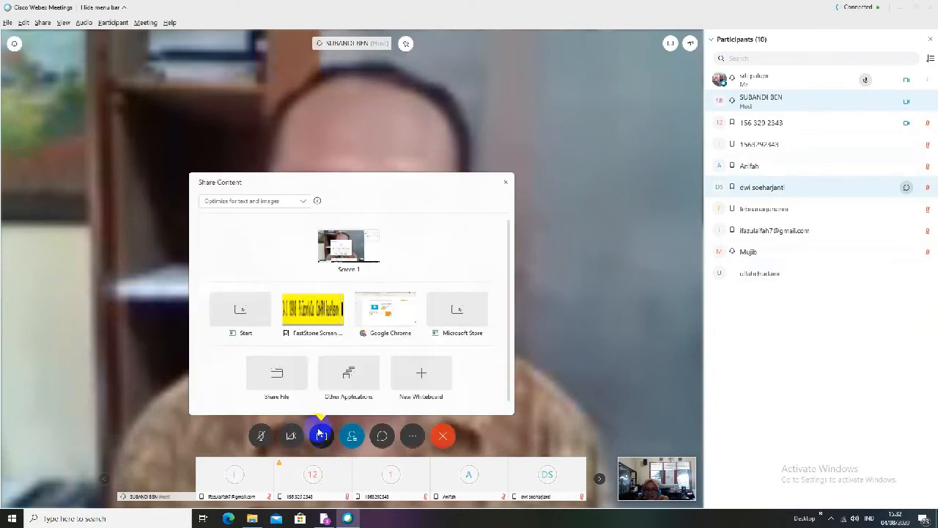
pyautogui.click(346, 373)
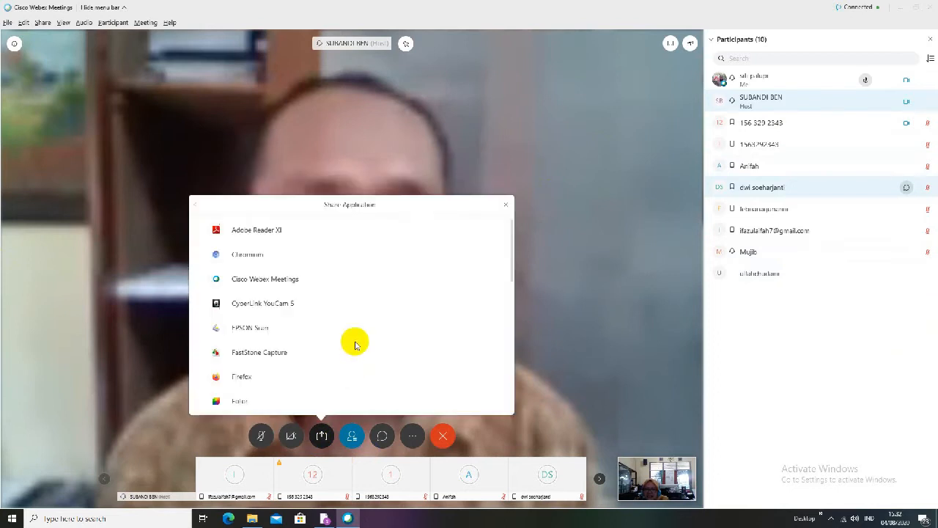
pyautogui.scroll(-3, 511, 260)
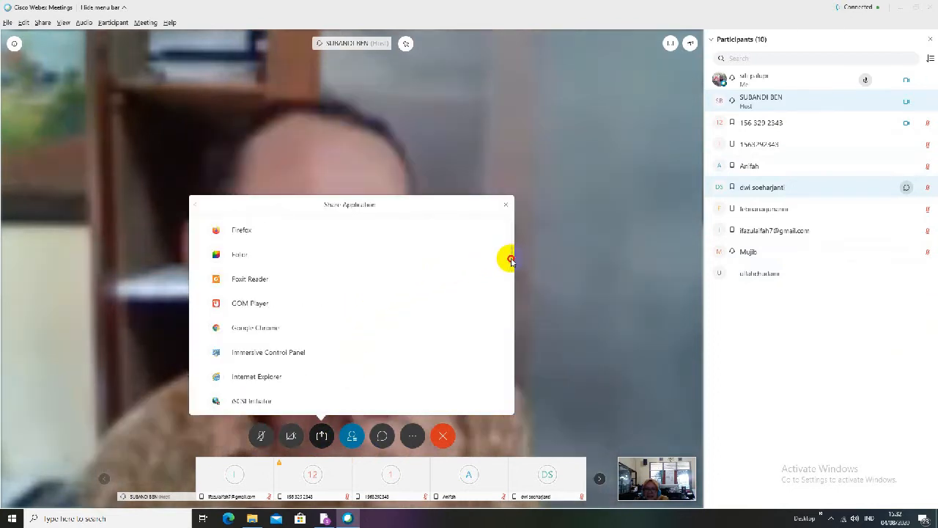
pyautogui.scroll(-10, 510, 275)
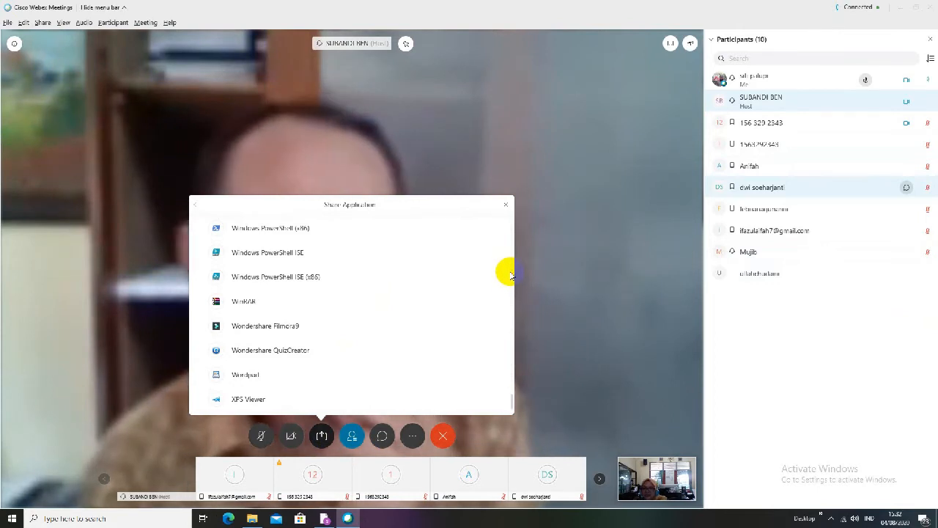
pyautogui.scroll(5, 471, 300)
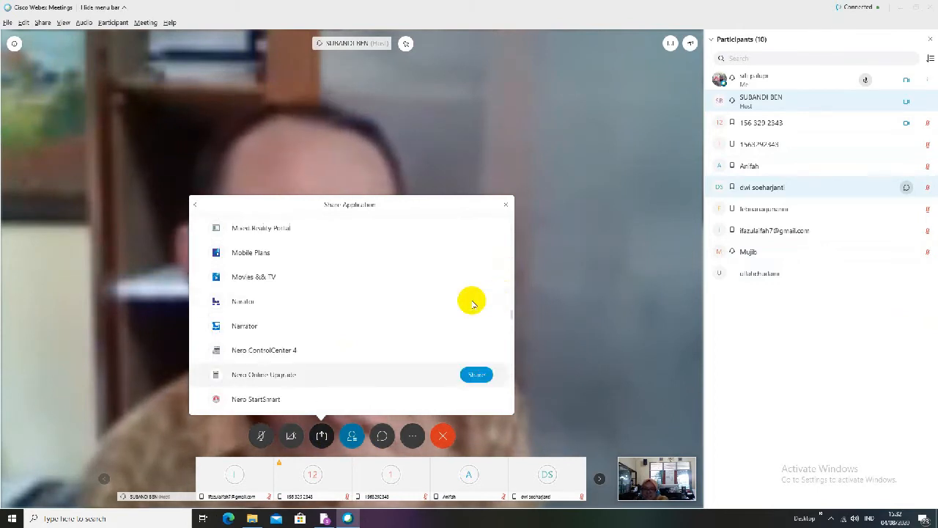
pyautogui.scroll(3, 471, 300)
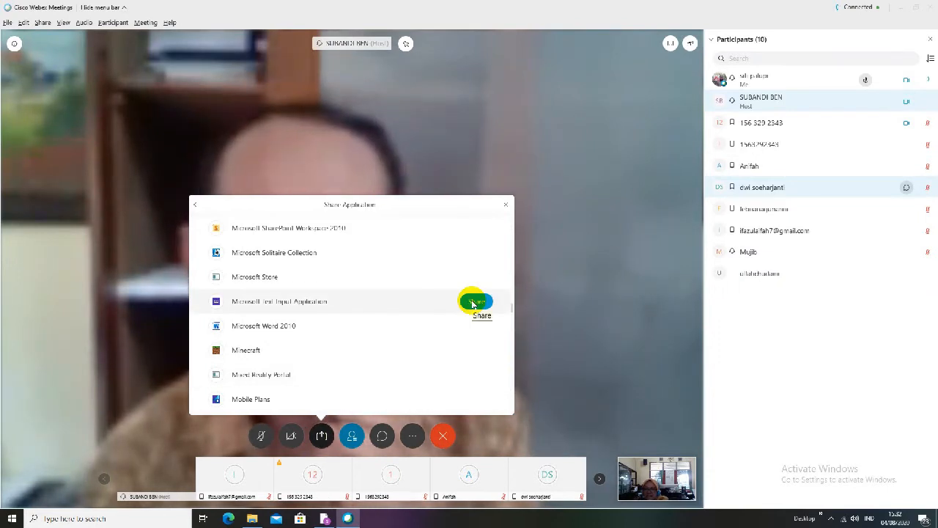
pyautogui.scroll(1, 472, 304)
pyautogui.scroll(2, 473, 303)
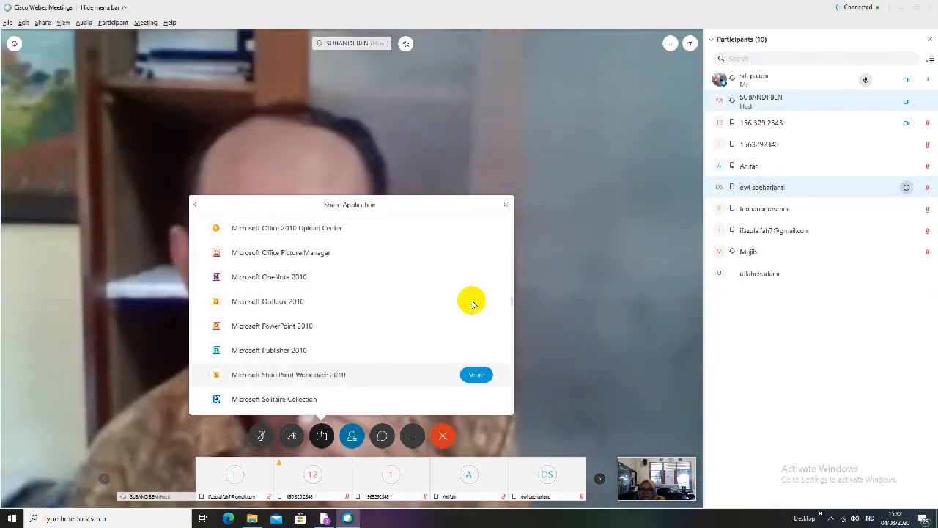
pyautogui.scroll(1, 473, 303)
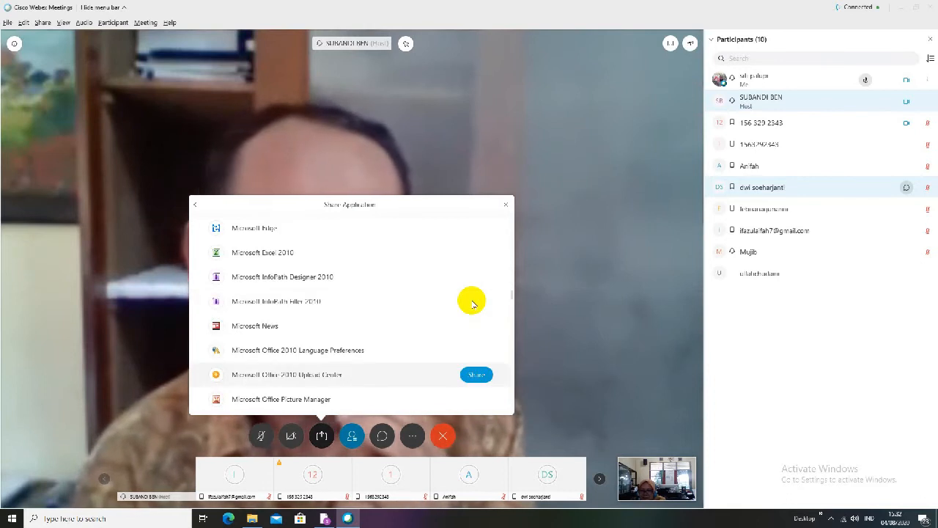
pyautogui.click(279, 253)
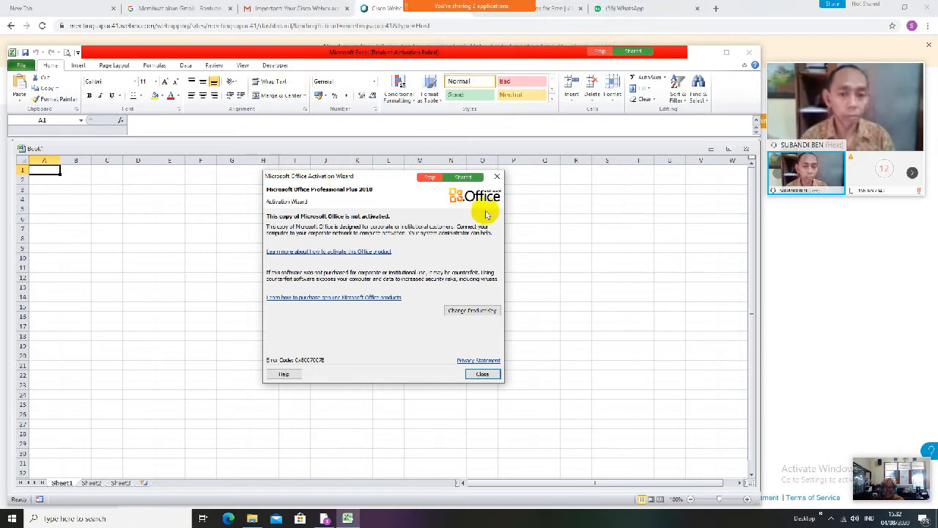
pyautogui.click(496, 178)
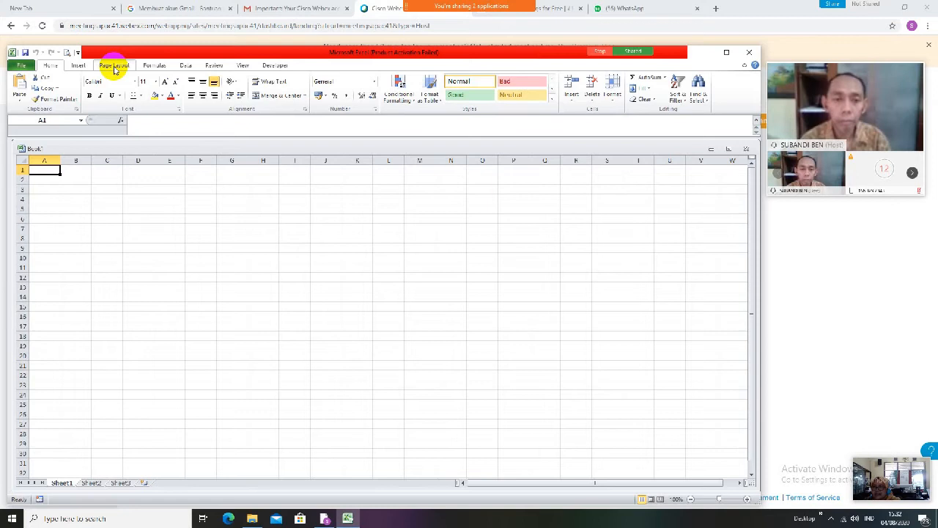
# Set the picture "download gambar nelson mandela.jpg" from the USB Drive (F:) as the background of Sheet1
pyautogui.click(115, 67)
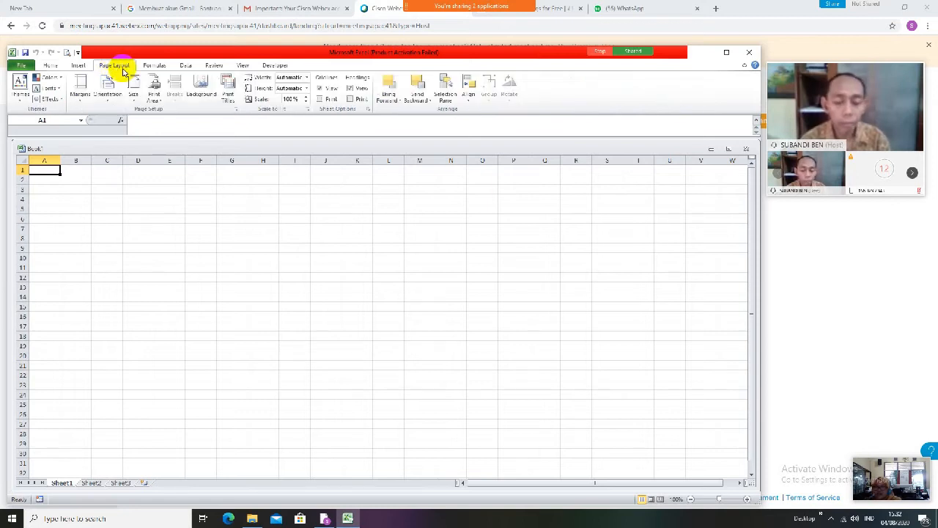
pyautogui.click(204, 84)
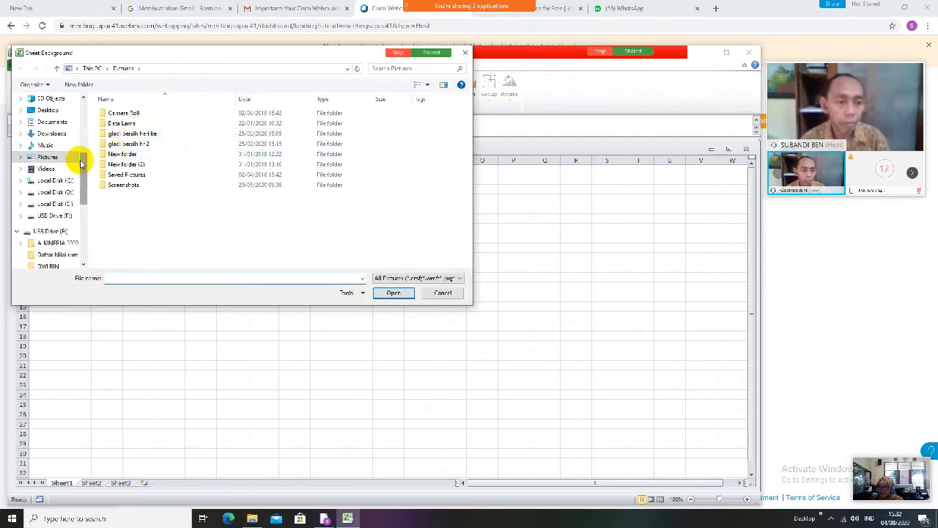
pyautogui.scroll(-3, 74, 172)
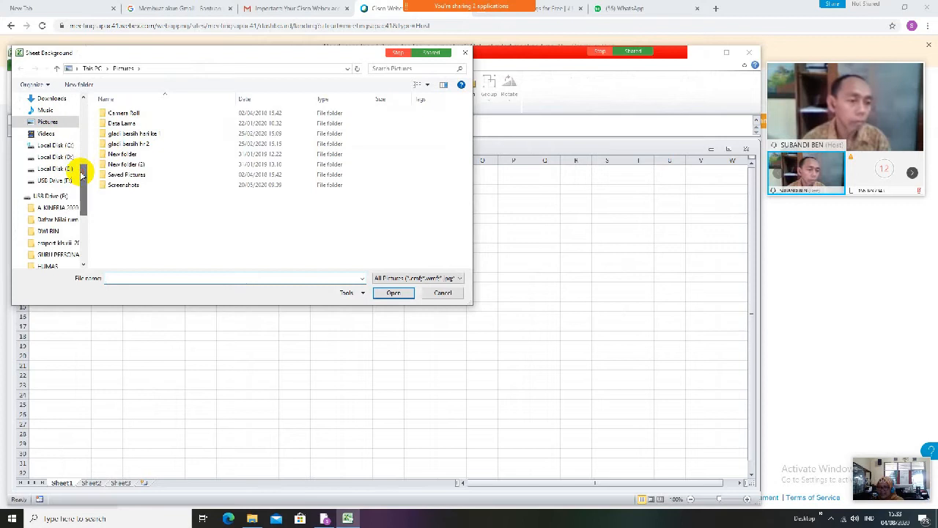
pyautogui.click(57, 182)
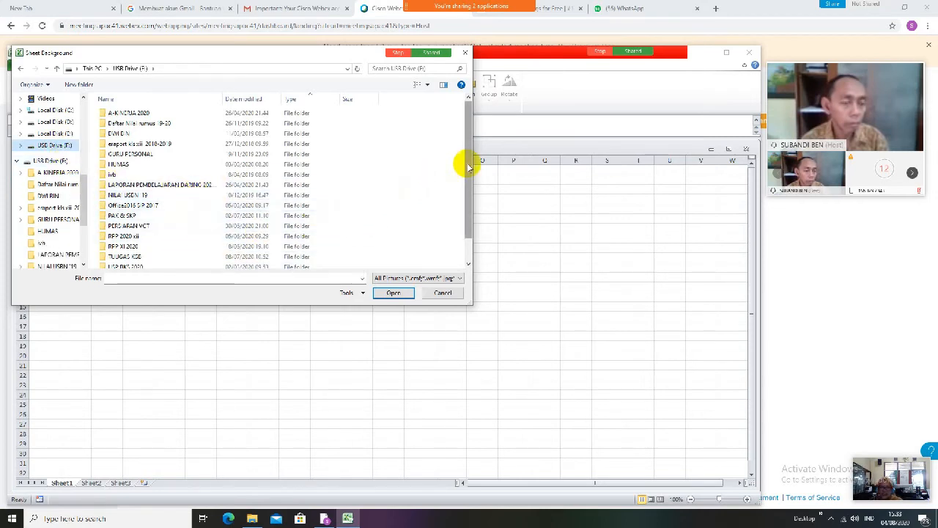
pyautogui.moveTo(468, 166); pyautogui.dragTo(444, 225)
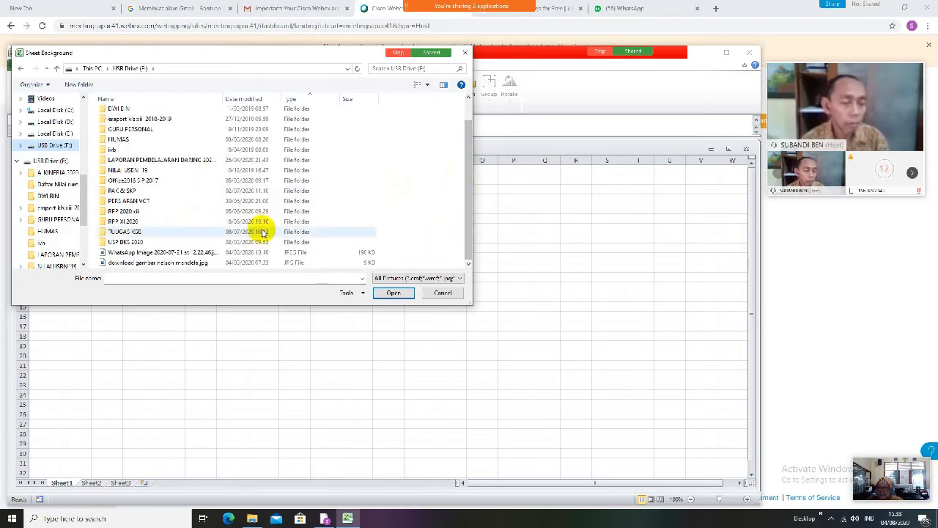
pyautogui.click(175, 264)
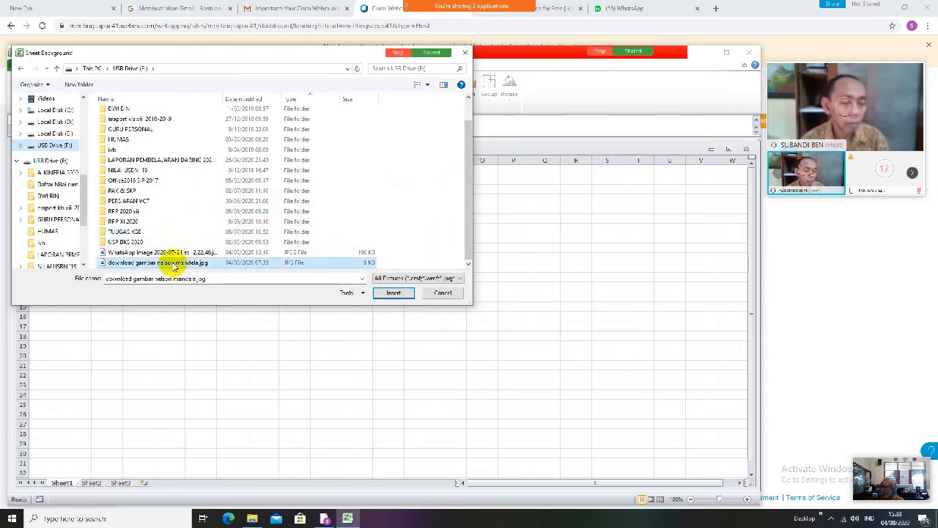
pyautogui.click(388, 293)
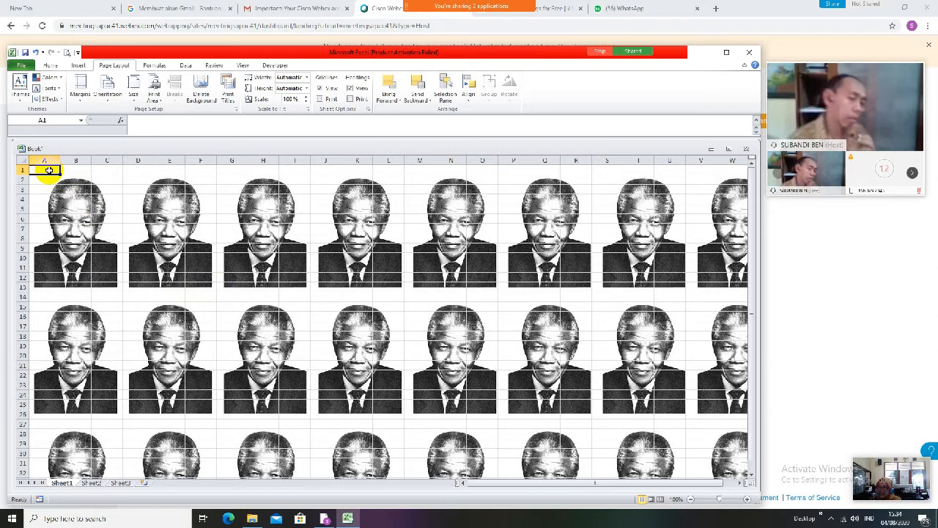
# Set the width of columns A to I to 3
pyautogui.moveTo(49, 170); pyautogui.dragTo(298, 166)
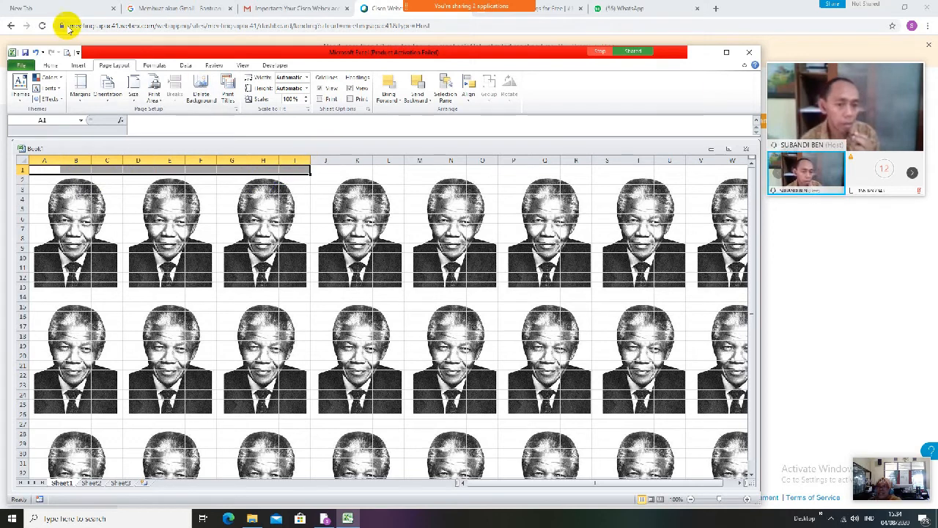
pyautogui.click(50, 66)
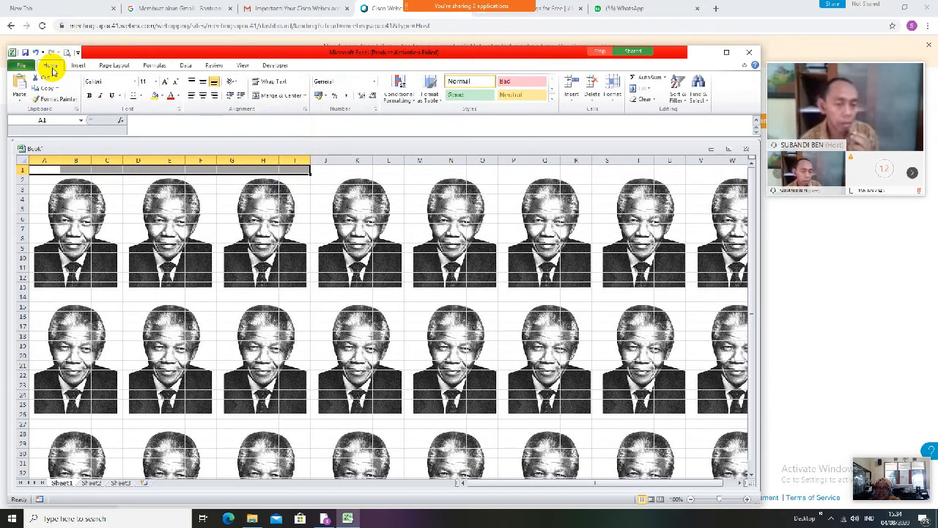
pyautogui.click(612, 100)
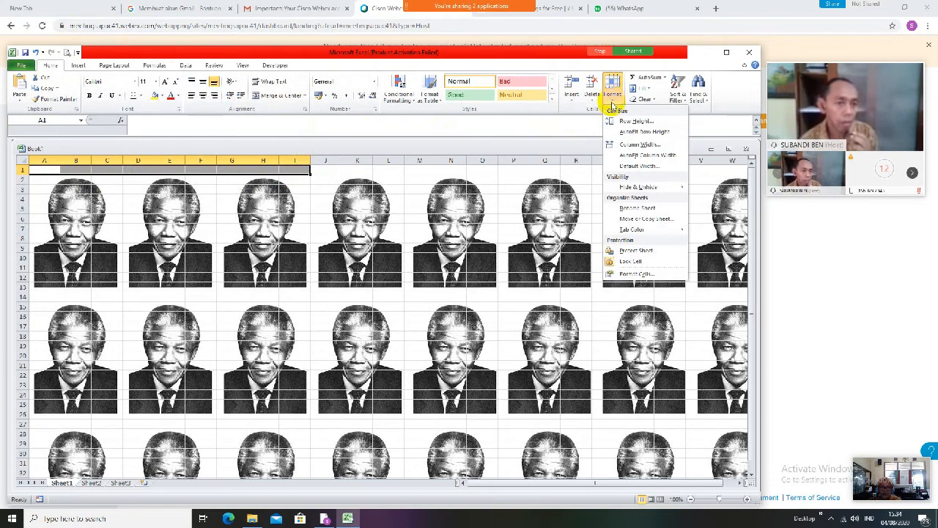
pyautogui.click(636, 151)
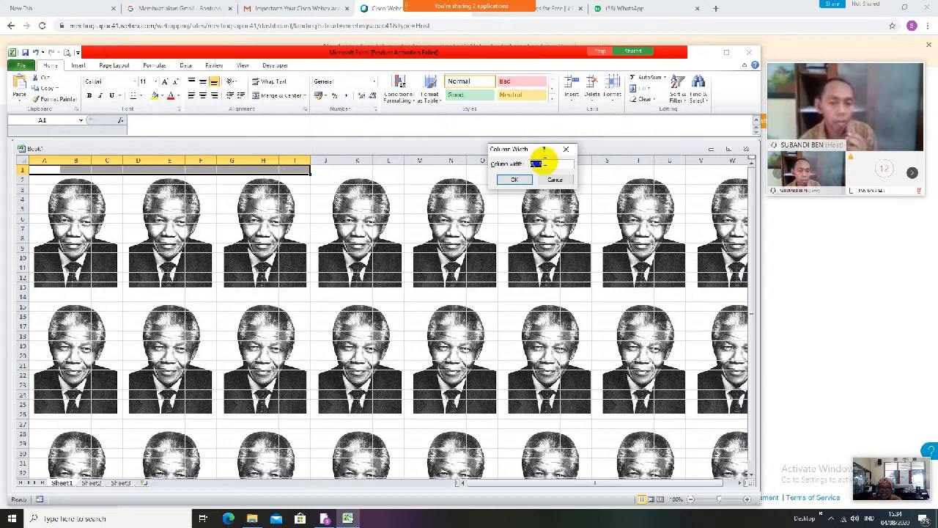
pyautogui.click(544, 165)
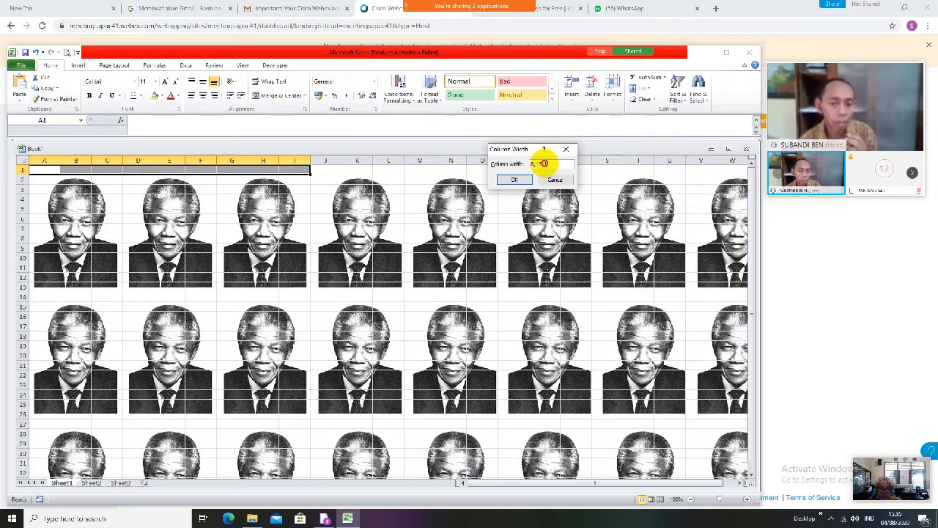
pyautogui.moveTo(547, 164); pyautogui.dragTo(530, 165)
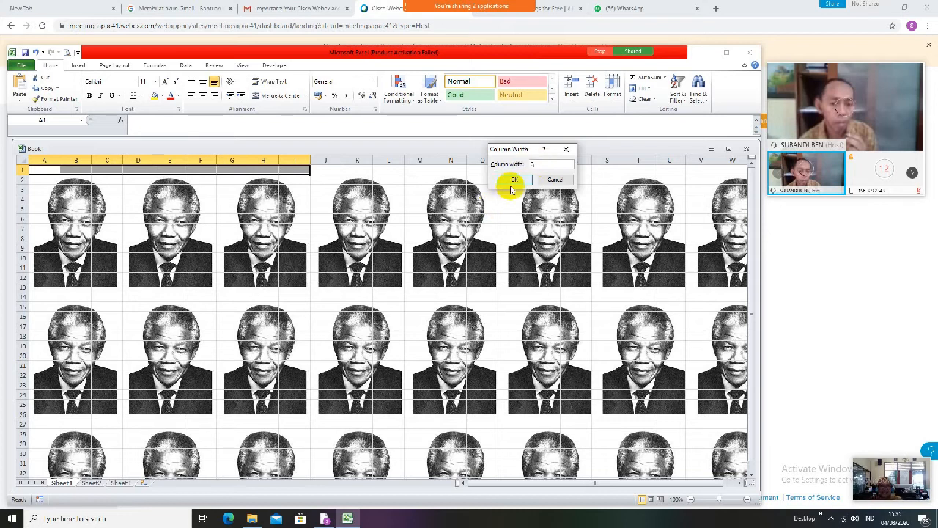
pyautogui.click(514, 178)
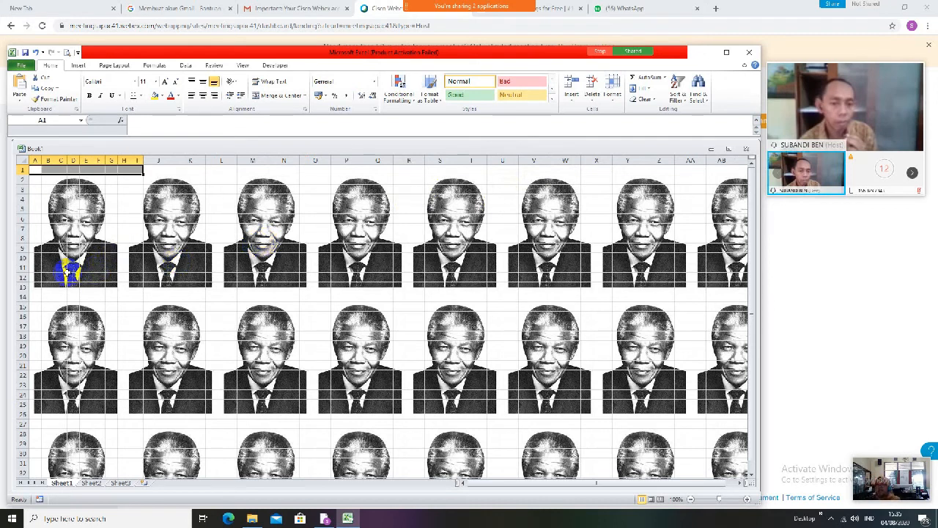
# Hide all rows of Sheet1 from row 10 down to the end of the sheet
pyautogui.click(22, 257)
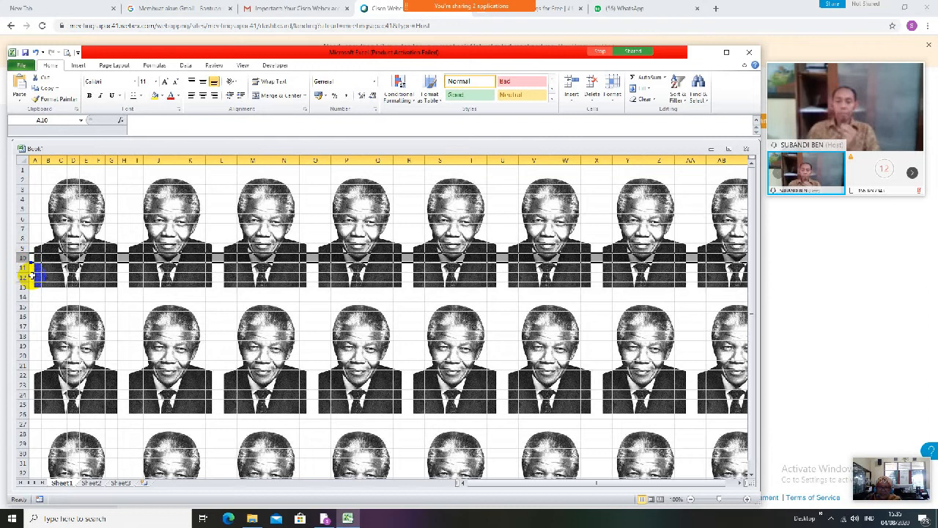
pyautogui.hotkey('ctrl', 'shift', 'Down')
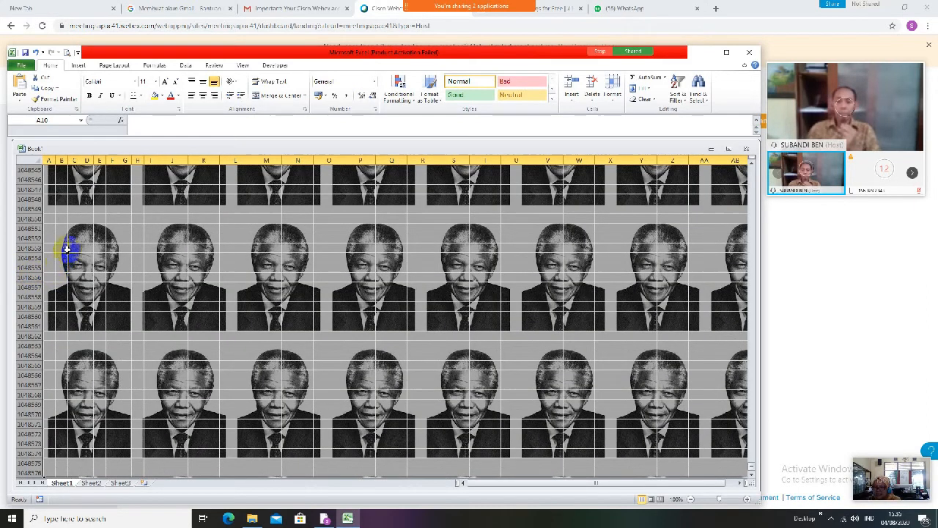
pyautogui.rightClick(72, 230)
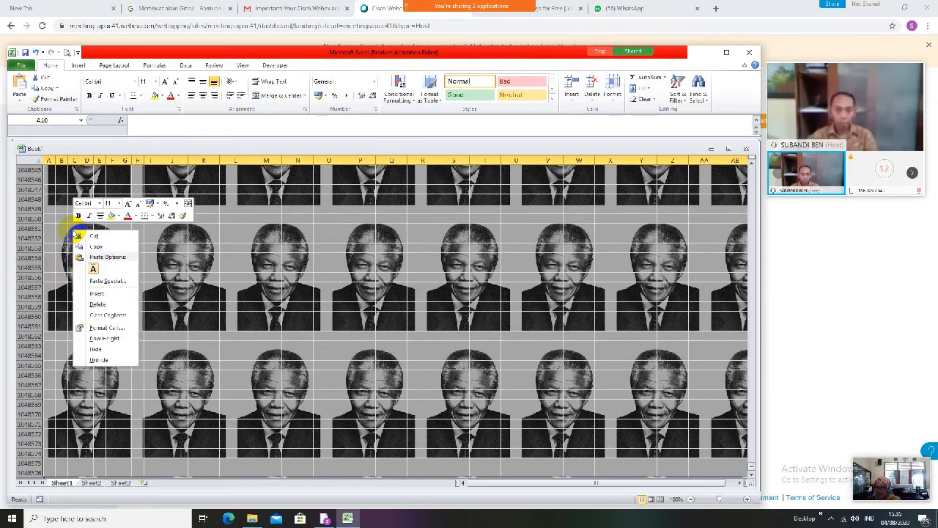
pyautogui.click(104, 350)
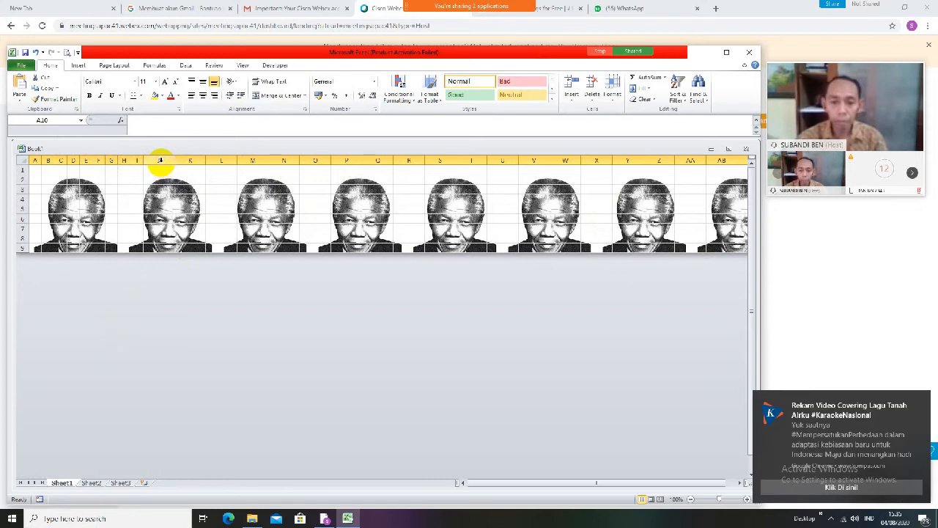
# Hide all columns from column J through the last column of the sheet
pyautogui.click(160, 161)
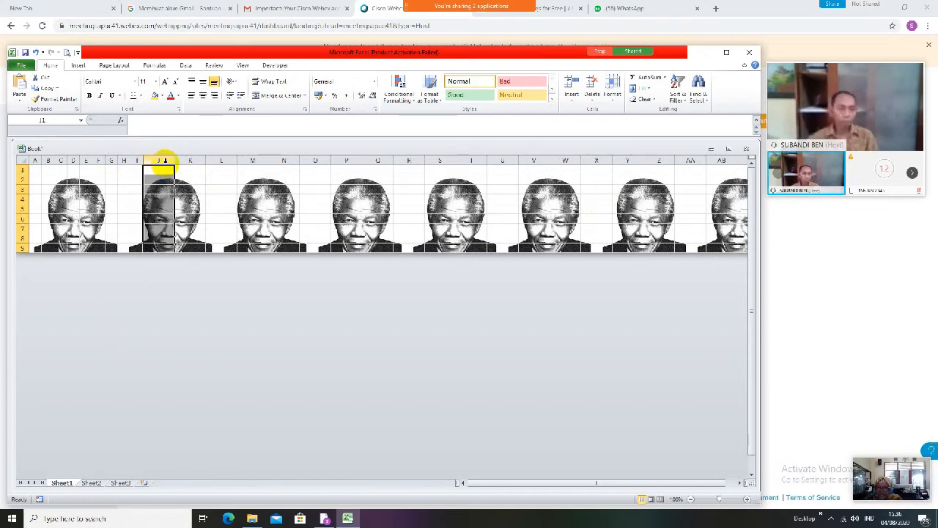
pyautogui.hotkey('ctrl', 'shift', 'Right')
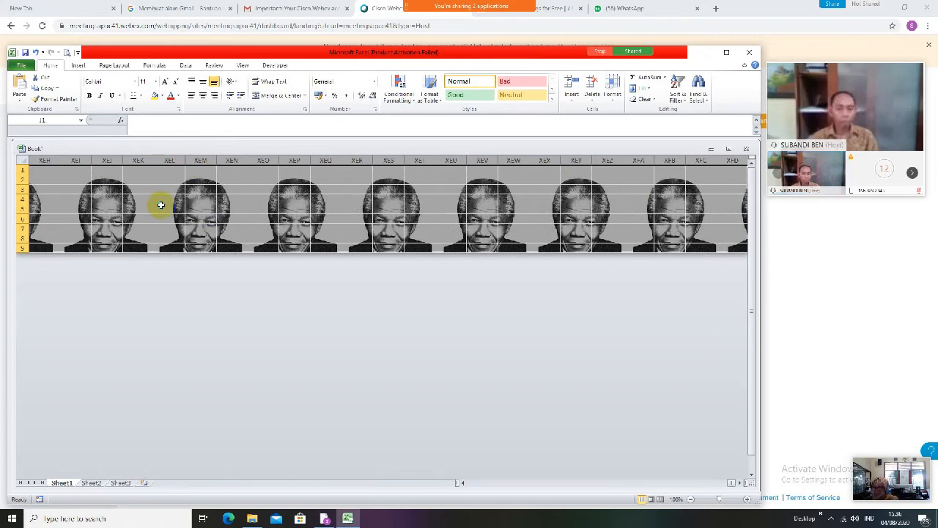
pyautogui.rightClick(165, 210)
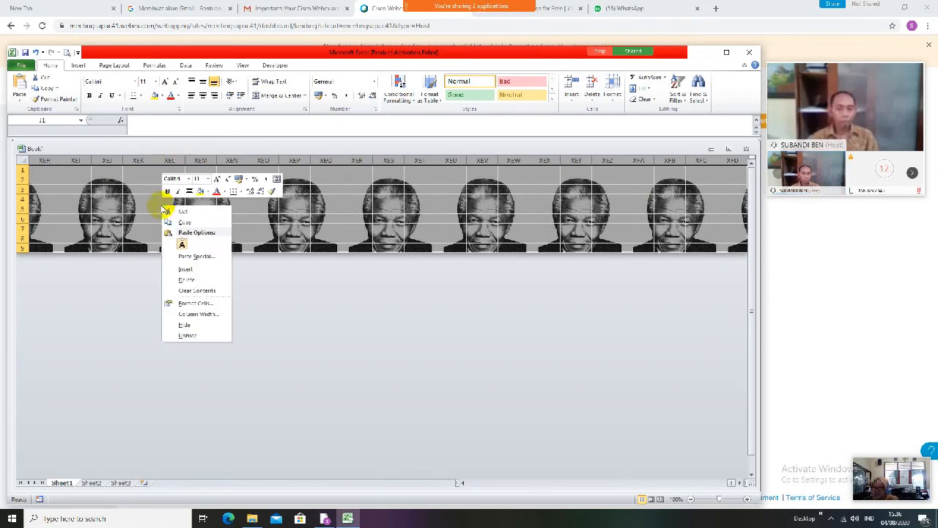
pyautogui.click(208, 325)
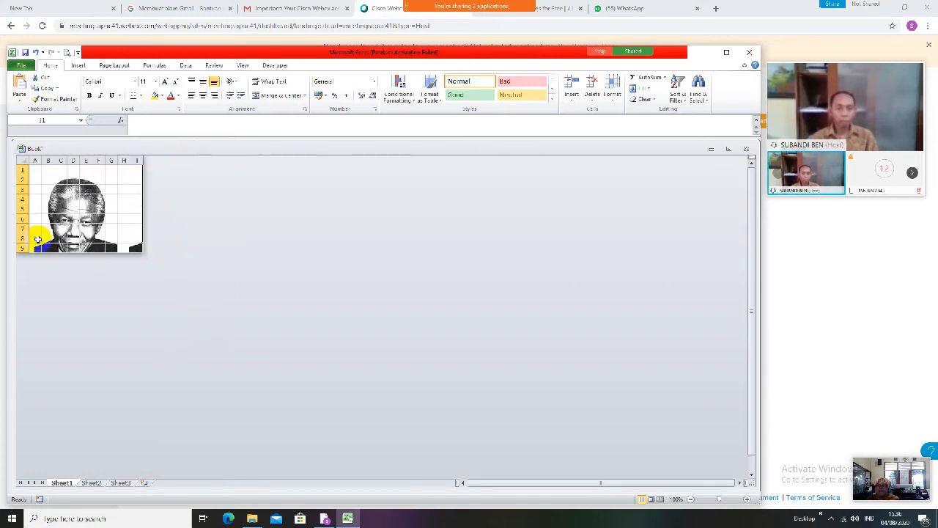
# Widen column I to about half the width of columns A to I and fill it with light gray
pyautogui.click(137, 160)
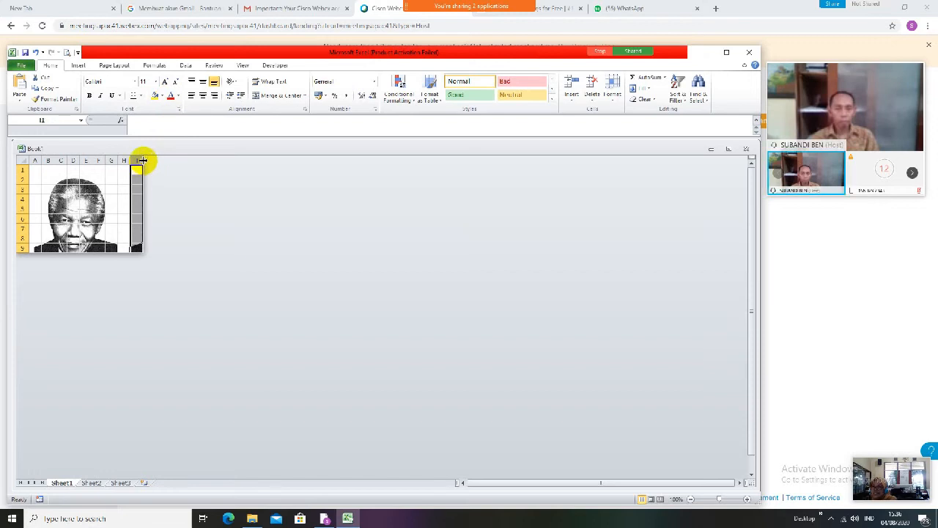
pyautogui.moveTo(142, 159); pyautogui.dragTo(194, 171)
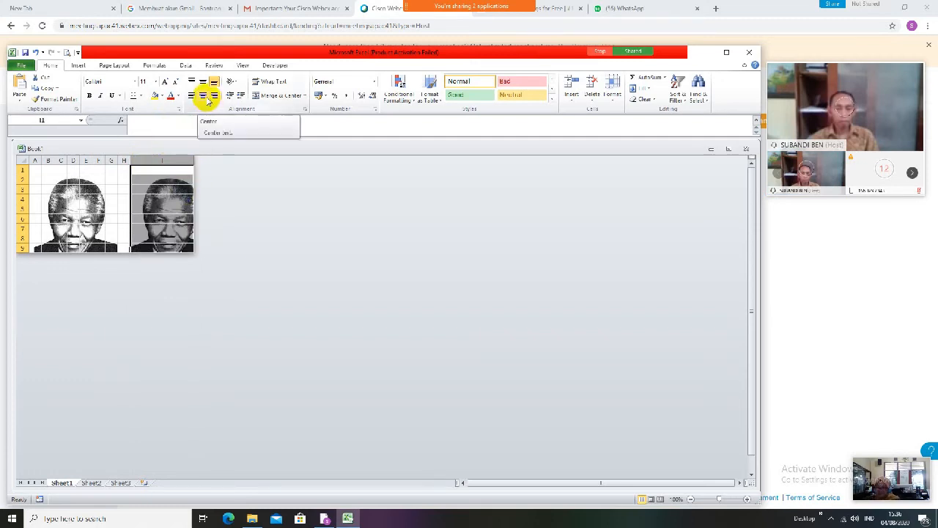
pyautogui.click(162, 96)
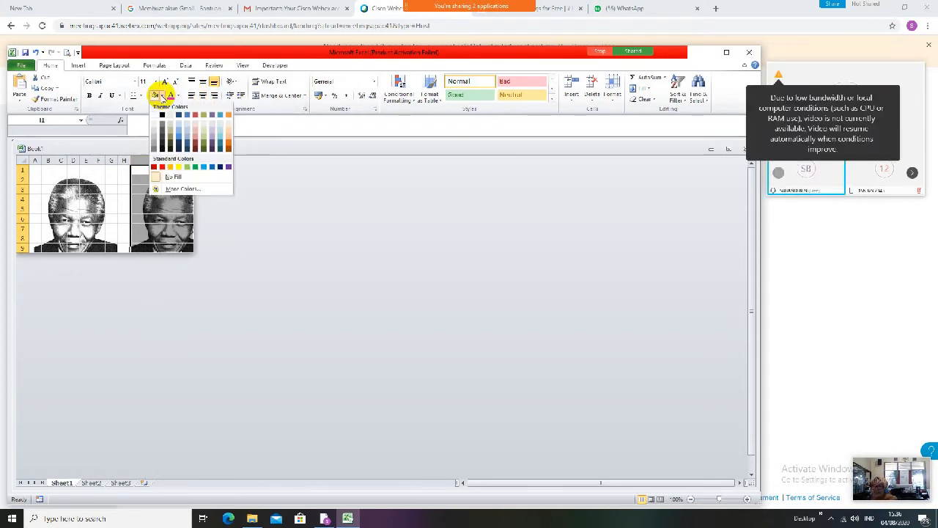
pyautogui.click(154, 134)
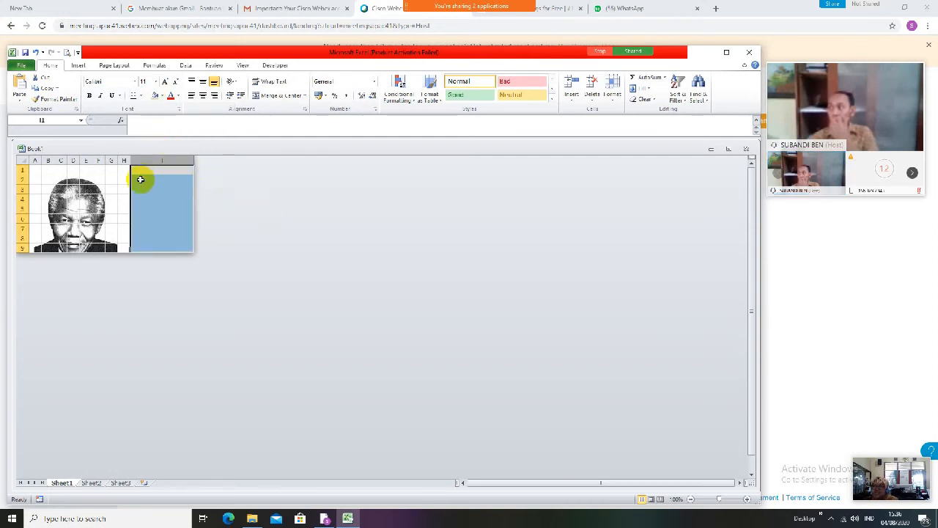
# Enter the heading "TEBAK TOKOH" in cell I2
pyautogui.click(140, 179)
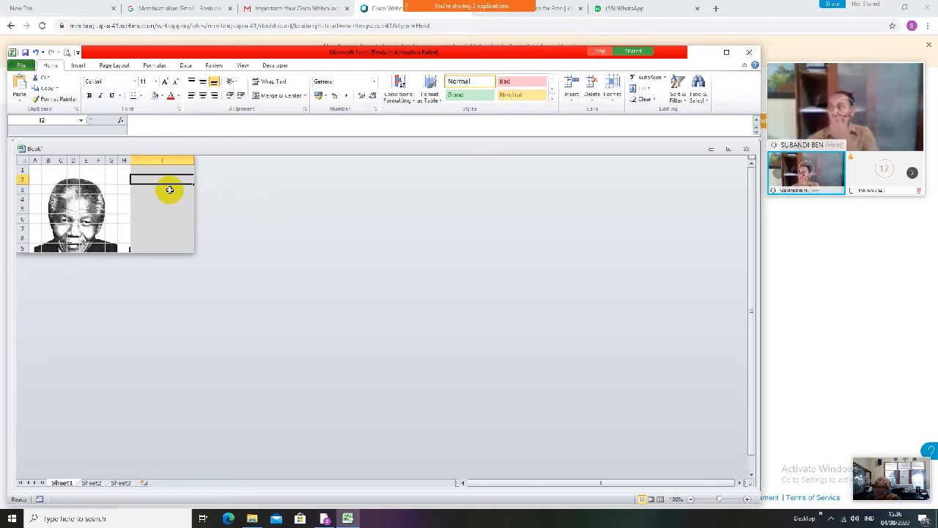
pyautogui.write('TEBAK')
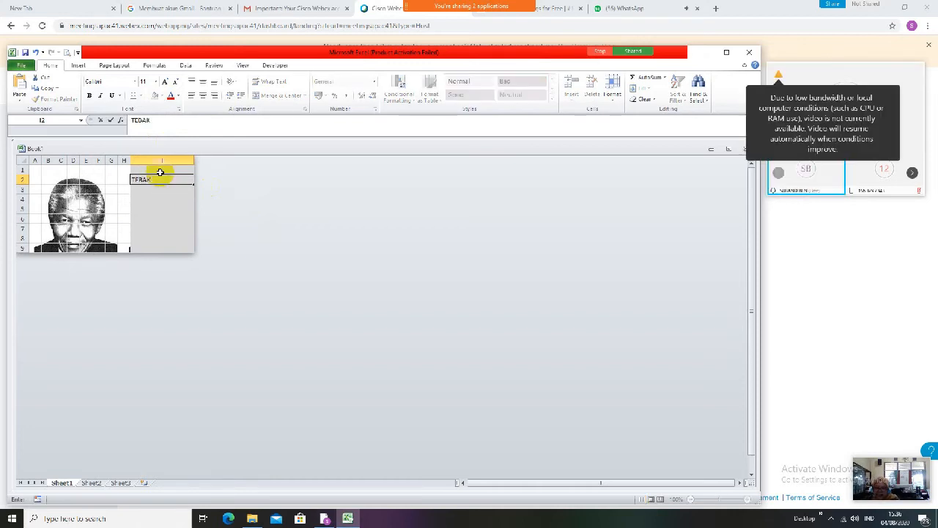
pyautogui.write(' TOKOH')
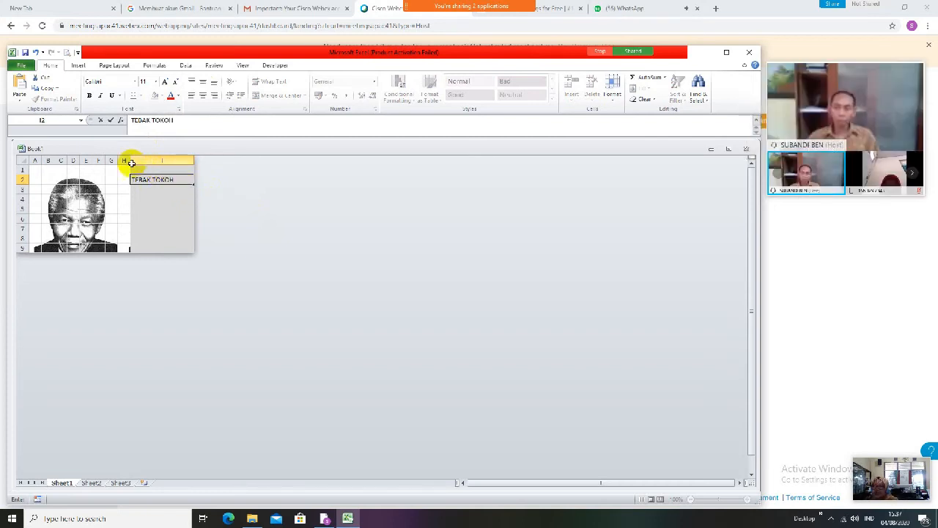
# Try to center the "TEBAK TOKOH" text in cell I2 while it is still being edited
pyautogui.click(200, 95)
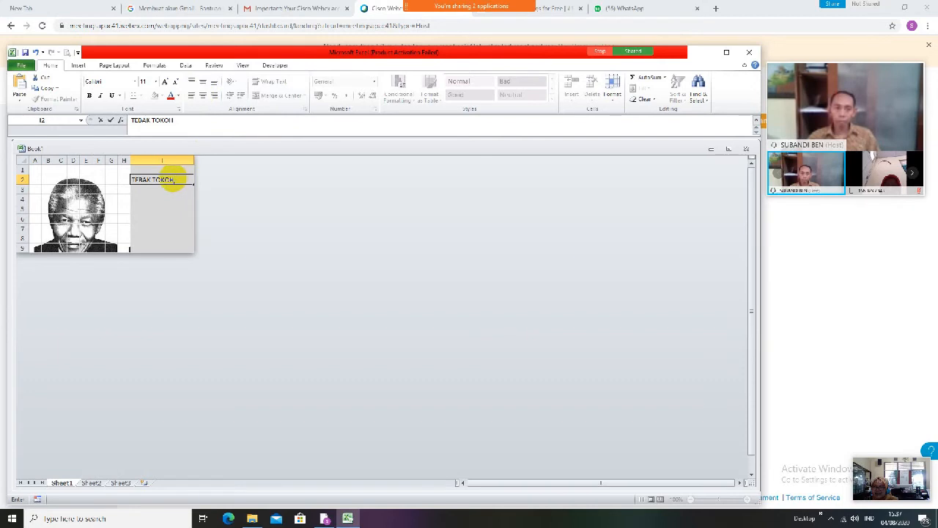
pyautogui.moveTo(172, 179); pyautogui.dragTo(132, 179)
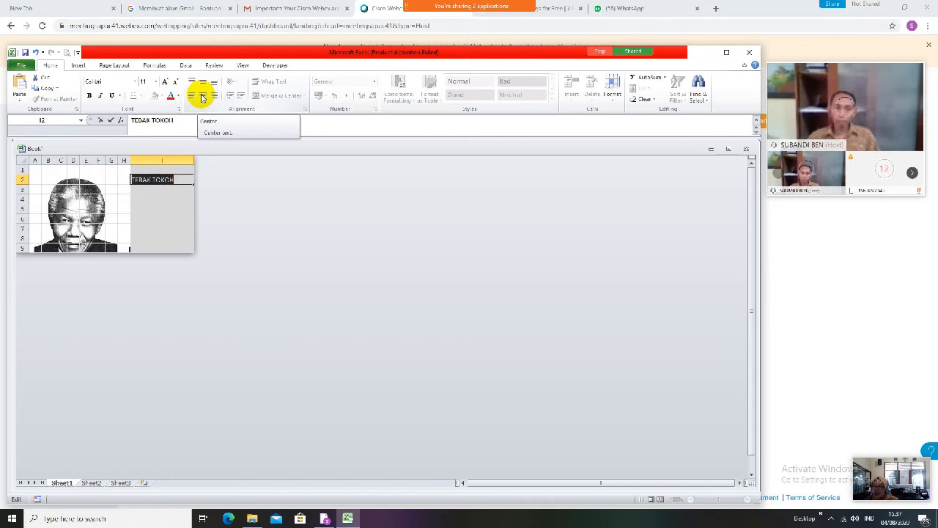
pyautogui.click(202, 97)
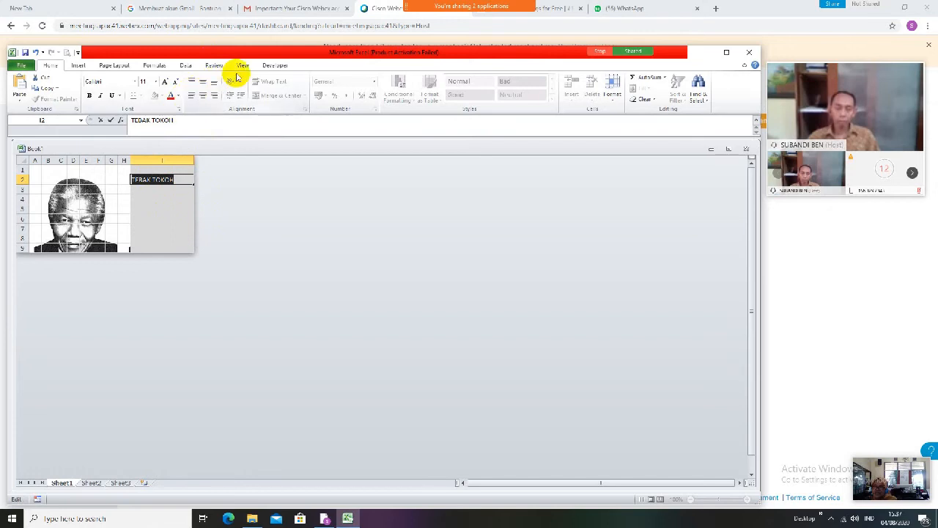
# Insert a Spin Button form control in column I below the heading and place it around rows 5 to 8
pyautogui.click(276, 66)
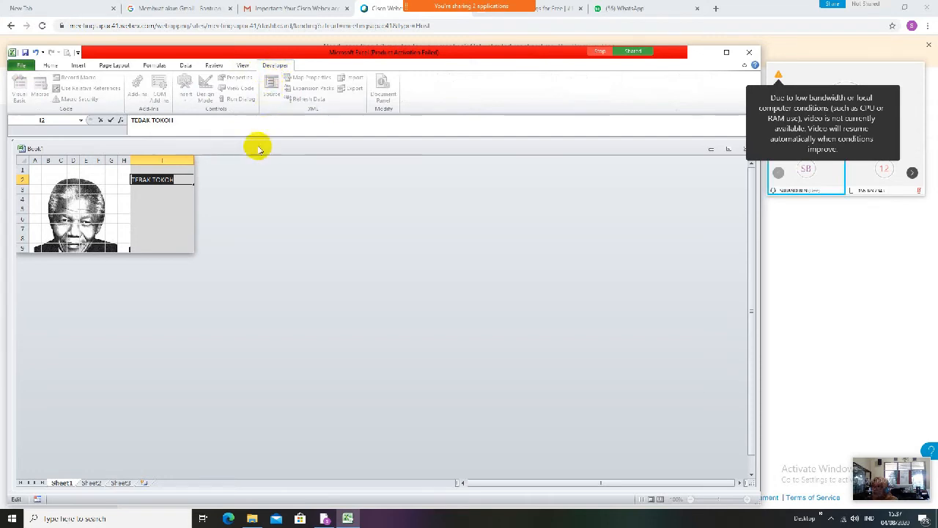
pyautogui.click(157, 227)
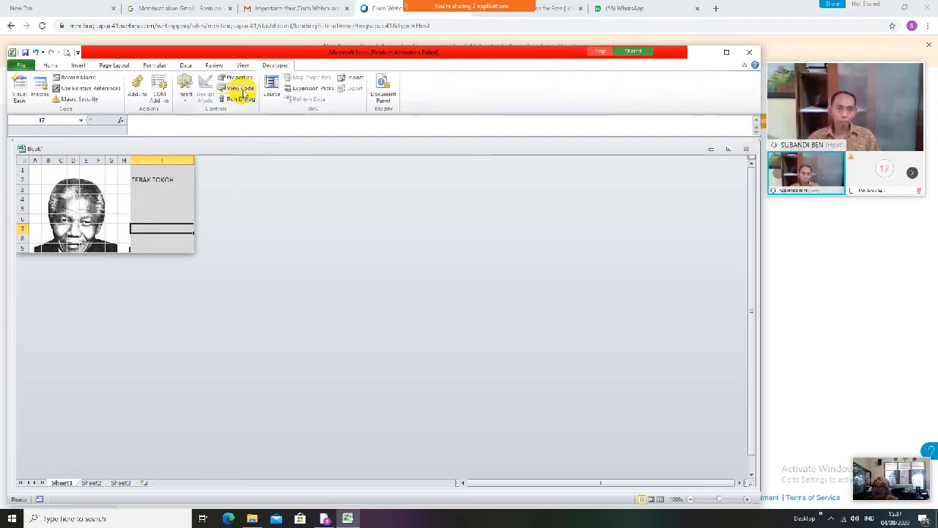
pyautogui.click(185, 103)
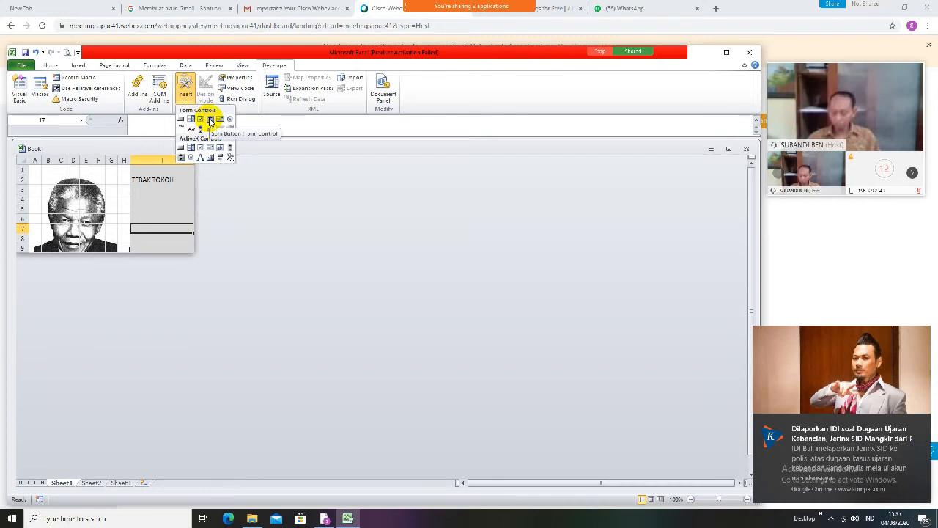
pyautogui.click(211, 120)
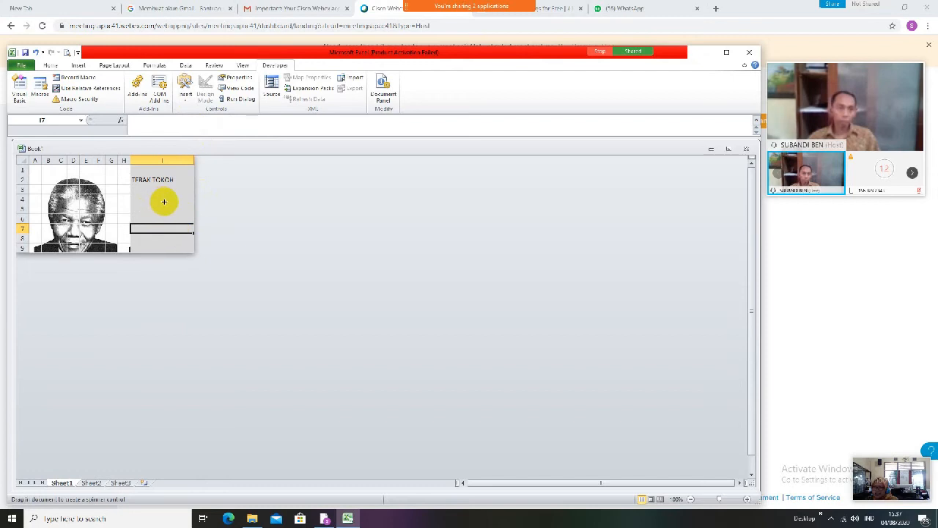
pyautogui.moveTo(165, 200); pyautogui.dragTo(147, 234)
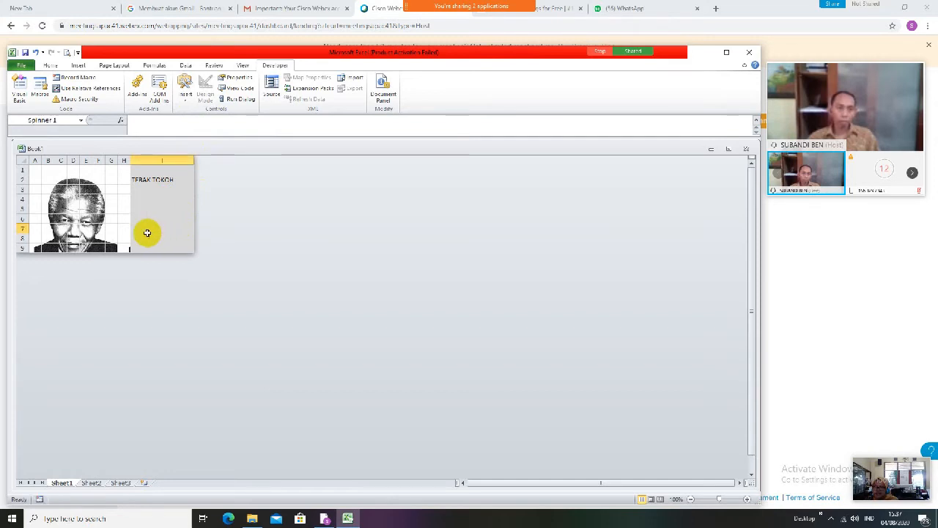
pyautogui.moveTo(147, 232); pyautogui.dragTo(167, 200)
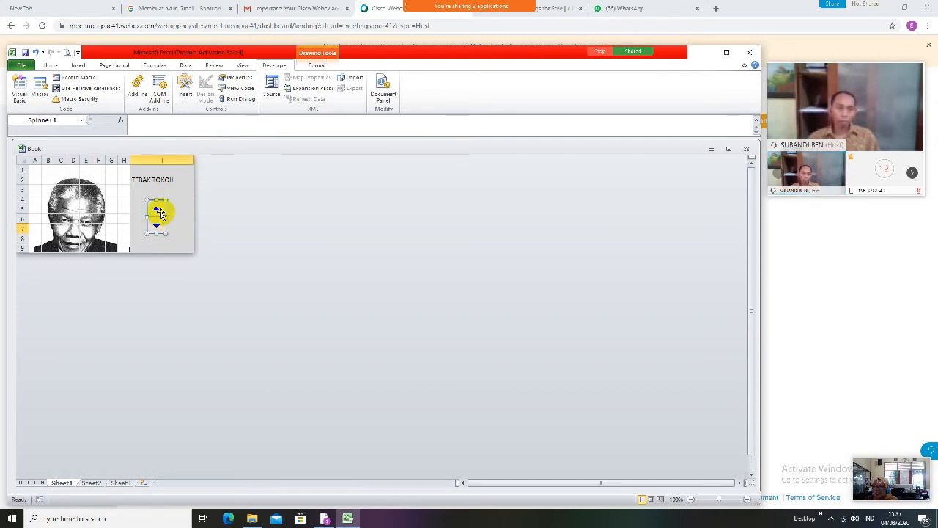
pyautogui.moveTo(160, 212); pyautogui.dragTo(162, 223)
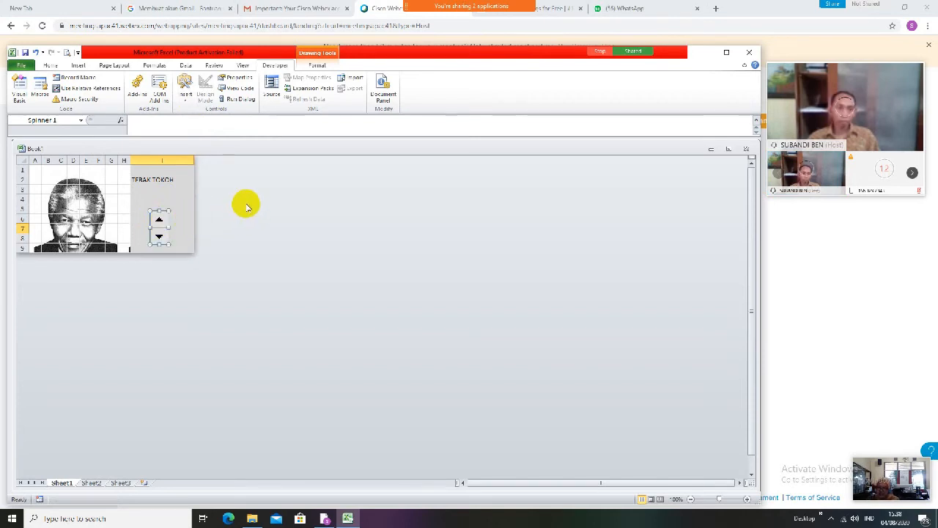
pyautogui.rightClick(162, 228)
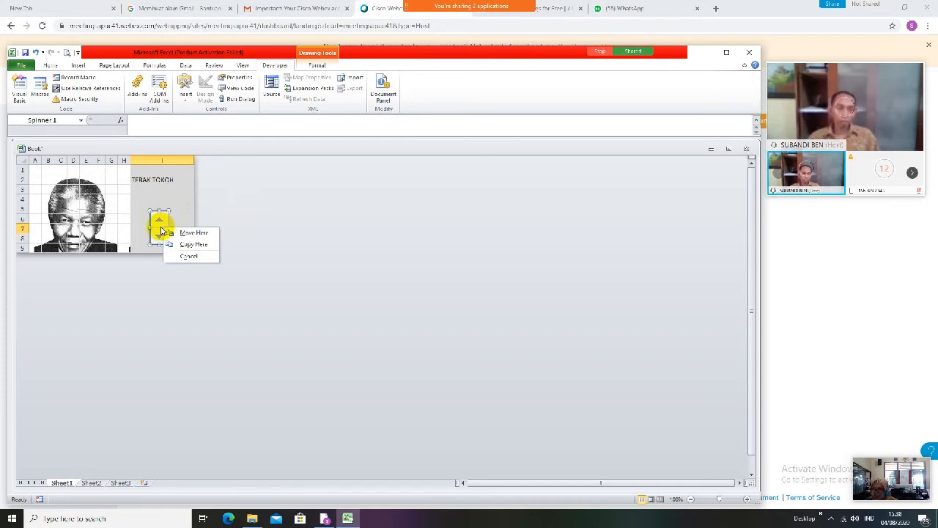
pyautogui.click(160, 227)
pyautogui.rightClick(159, 227)
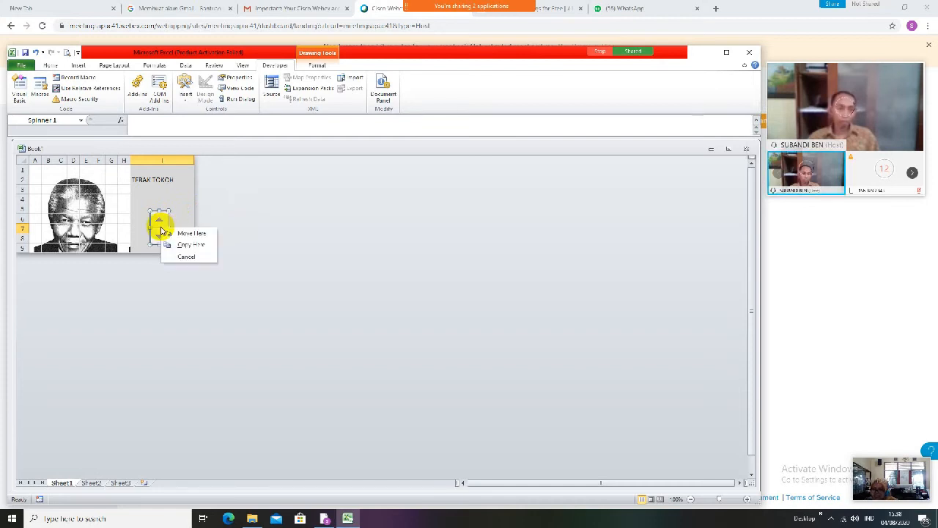
pyautogui.click(160, 229)
pyautogui.rightClick(160, 227)
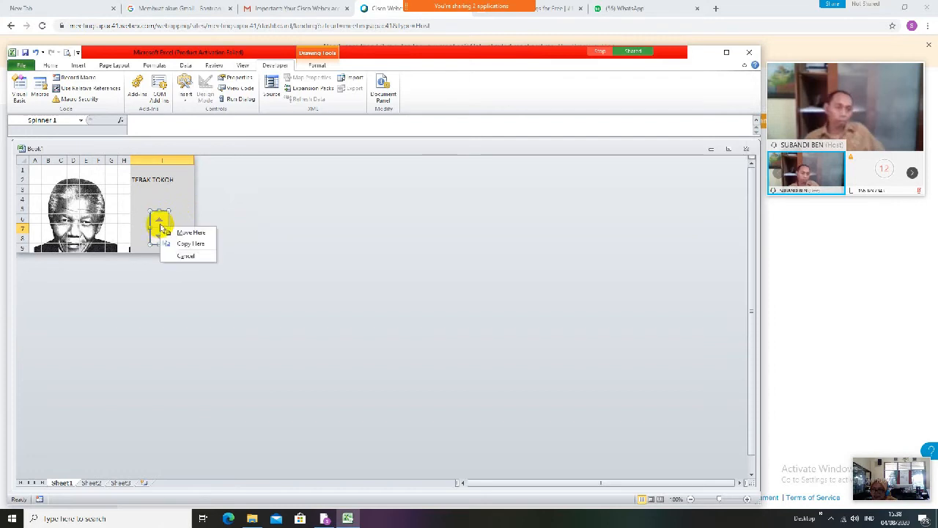
pyautogui.click(160, 229)
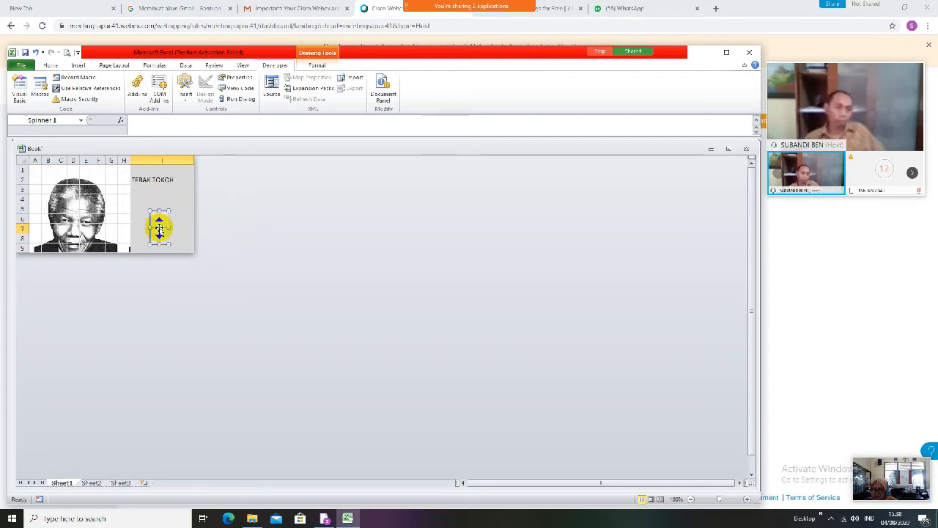
# In the spin button's Format Control settings, set the maximum value to 70 and the incremental change to 5
pyautogui.rightClick(159, 228)
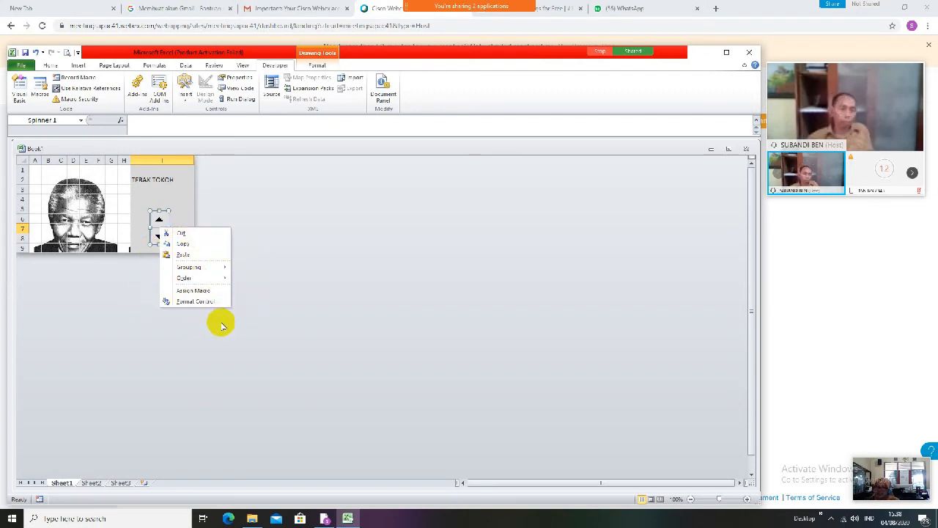
pyautogui.click(213, 301)
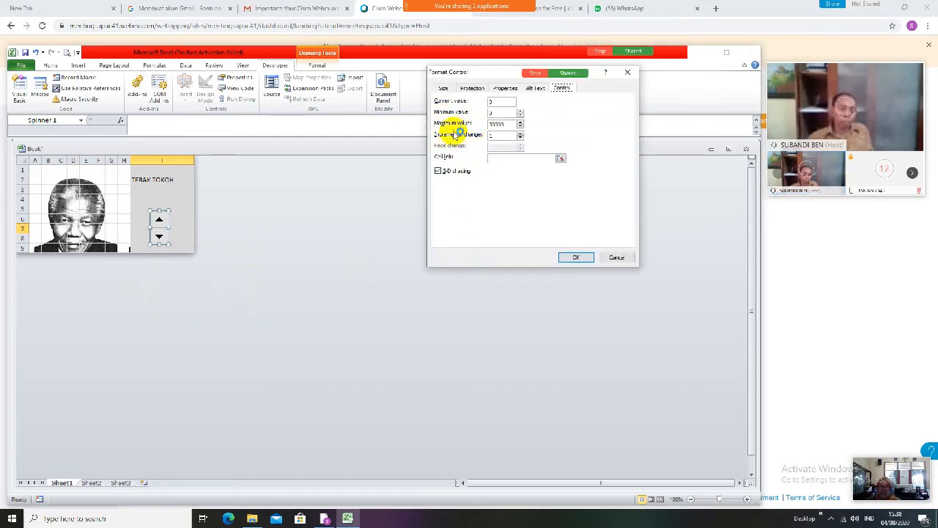
pyautogui.click(506, 124)
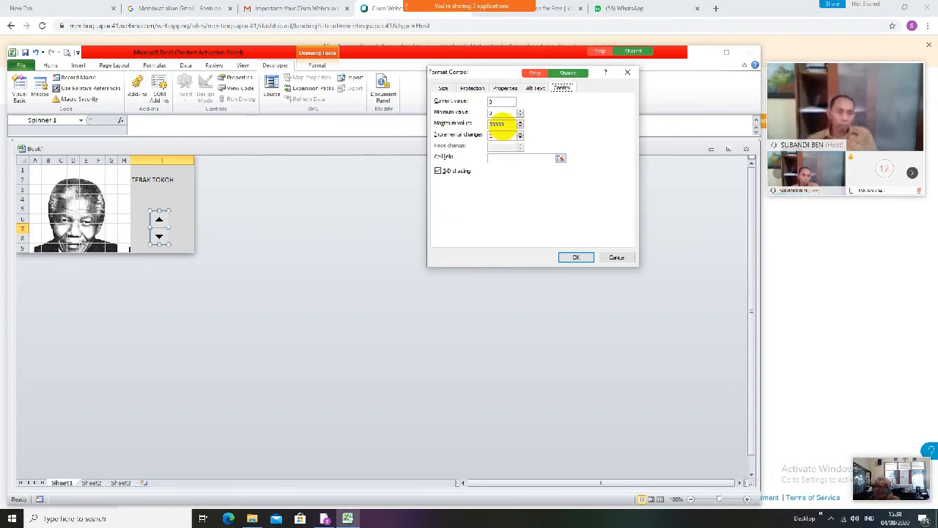
pyautogui.click(504, 123)
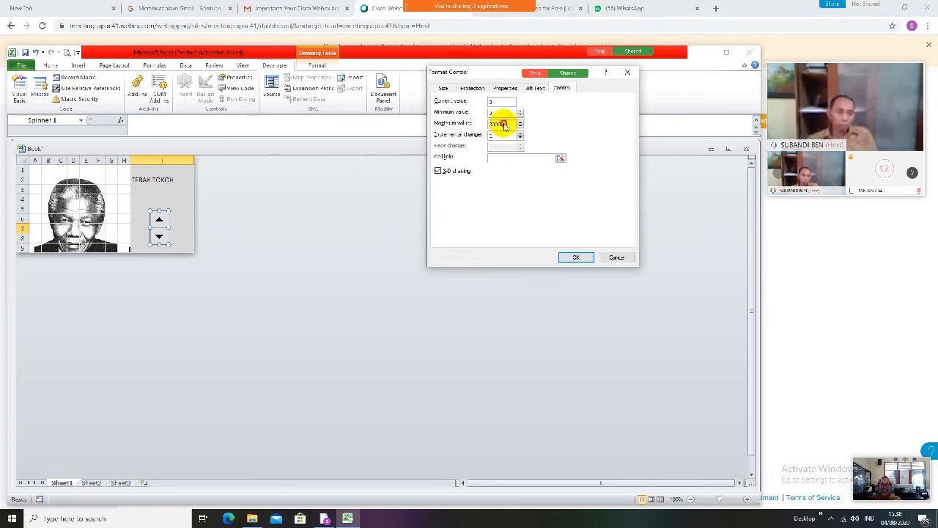
pyautogui.moveTo(505, 123); pyautogui.dragTo(495, 123)
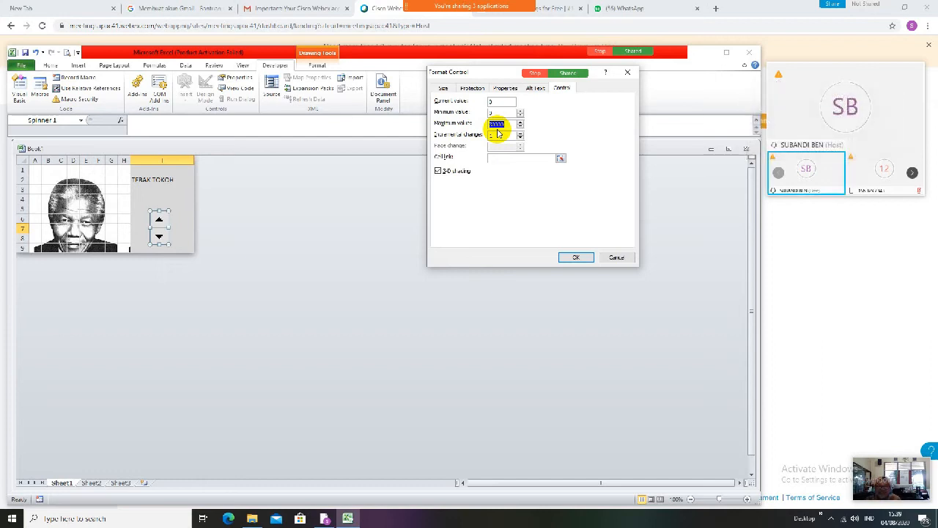
pyautogui.write('70')
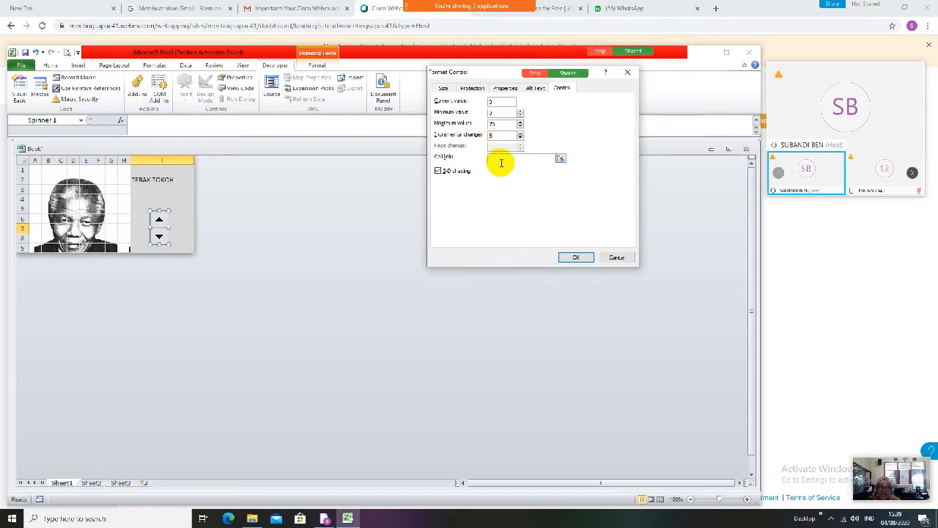
# Link the spin button to cell I4 and apply the control settings
pyautogui.click(494, 157)
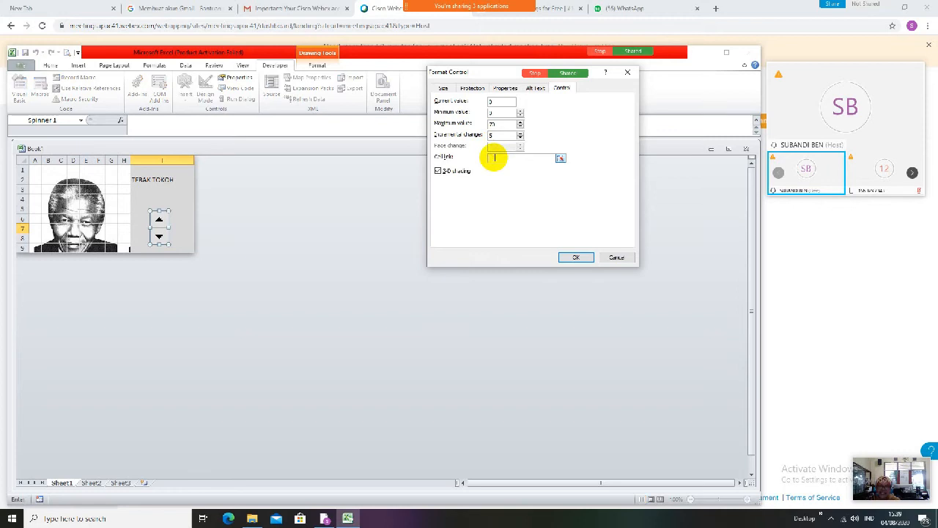
pyautogui.click(161, 196)
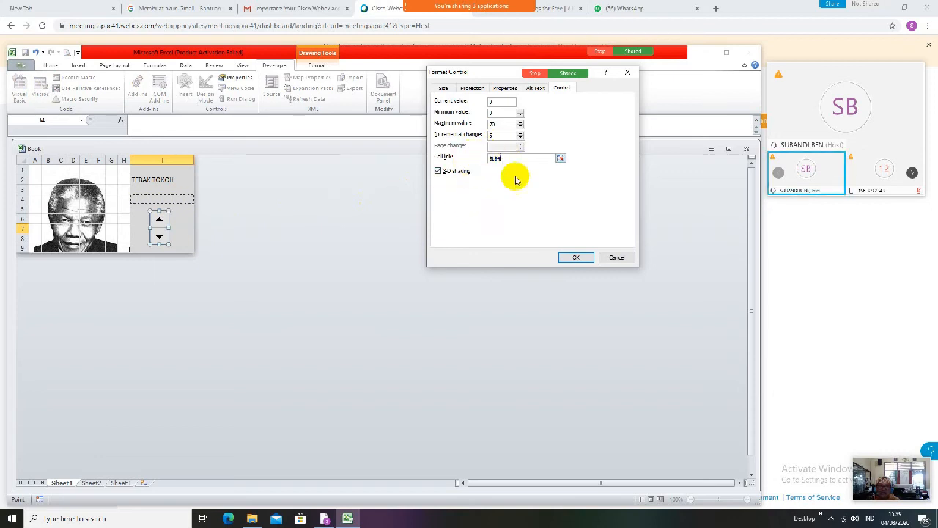
pyautogui.click(577, 257)
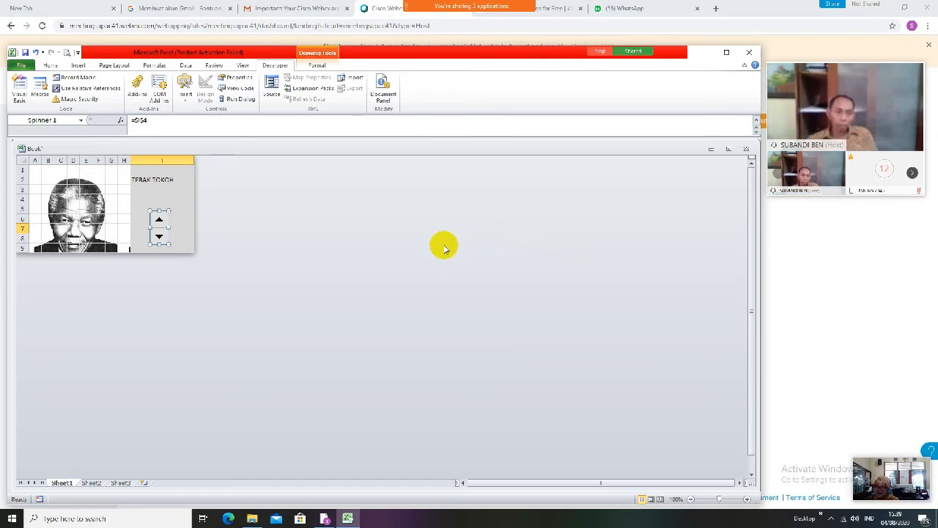
# Test the spin button by stepping the value in cell I4 up, and step it back down to 30
pyautogui.click(162, 200)
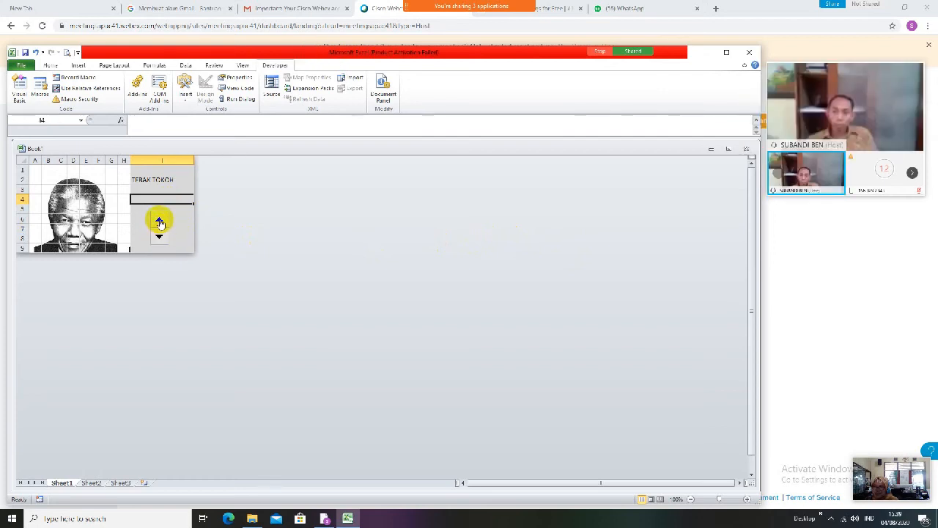
pyautogui.click(160, 222)
pyautogui.click(160, 222)
pyautogui.click(159, 223)
pyautogui.click(159, 222)
pyautogui.click(159, 222)
pyautogui.click(159, 222)
pyautogui.click(160, 222)
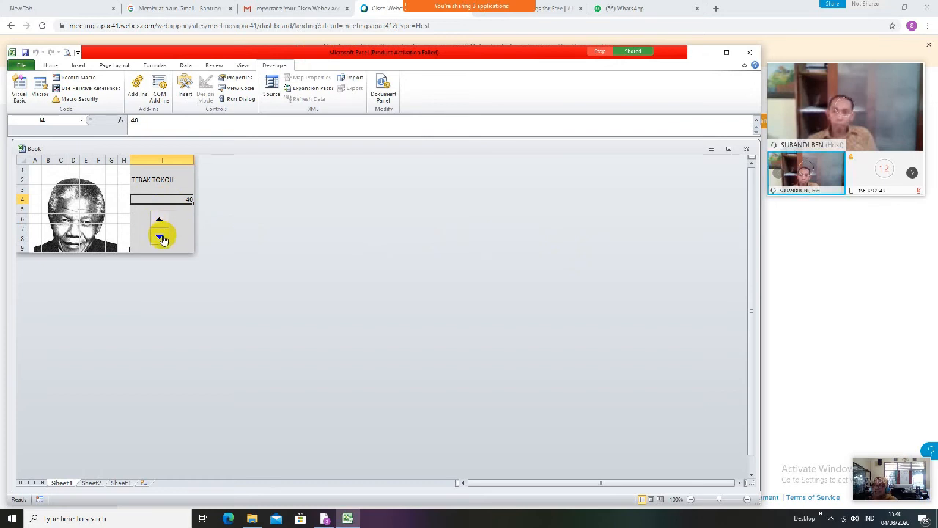
pyautogui.click(160, 236)
pyautogui.click(160, 237)
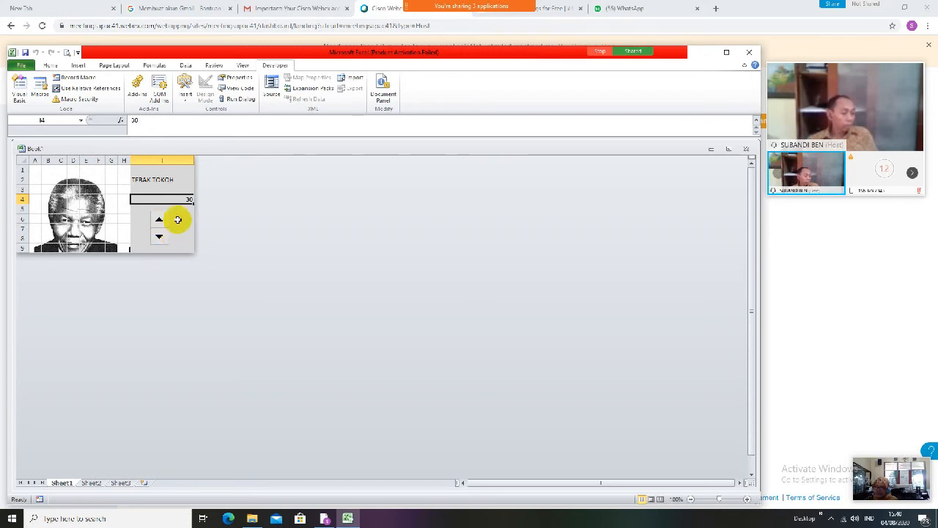
# Fill the whole range A1:H9 over the picture with the formula =RANDBETWEEN(1;70)
pyautogui.click(36, 170)
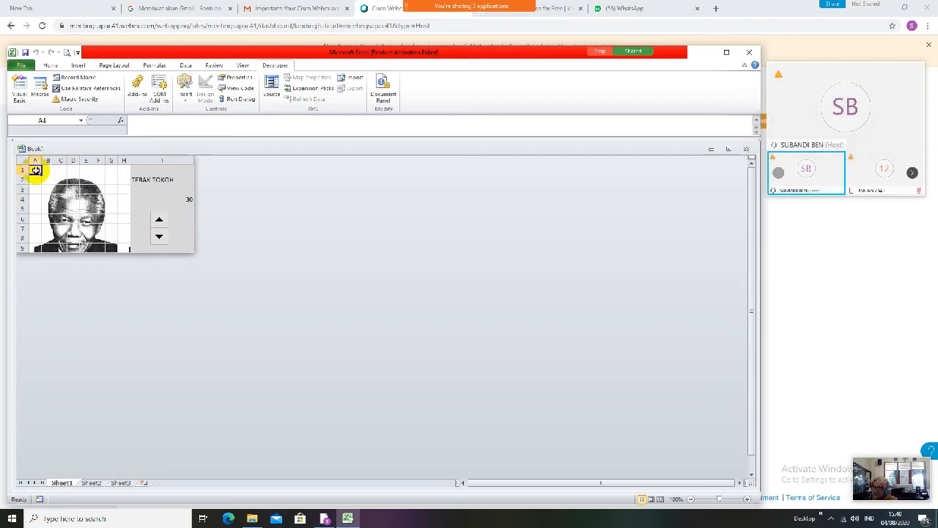
pyautogui.moveTo(36, 170); pyautogui.dragTo(127, 250)
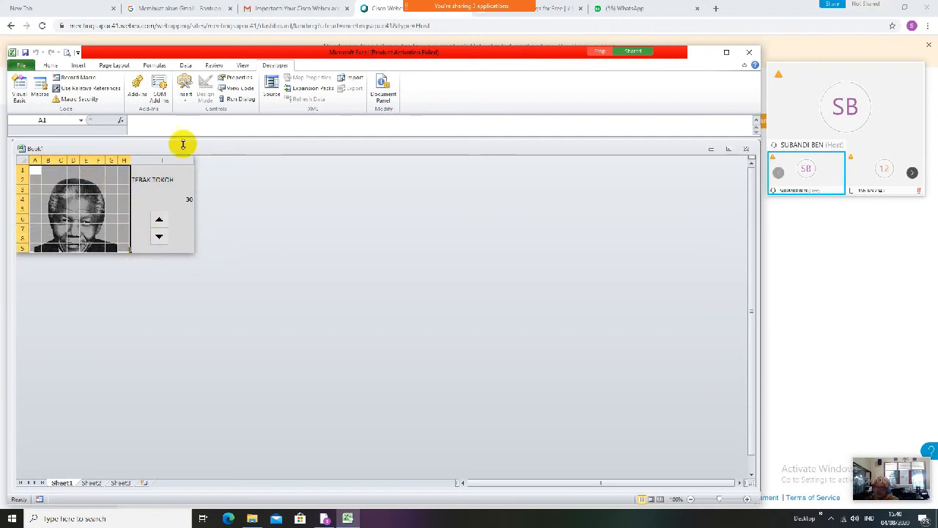
pyautogui.click(138, 122)
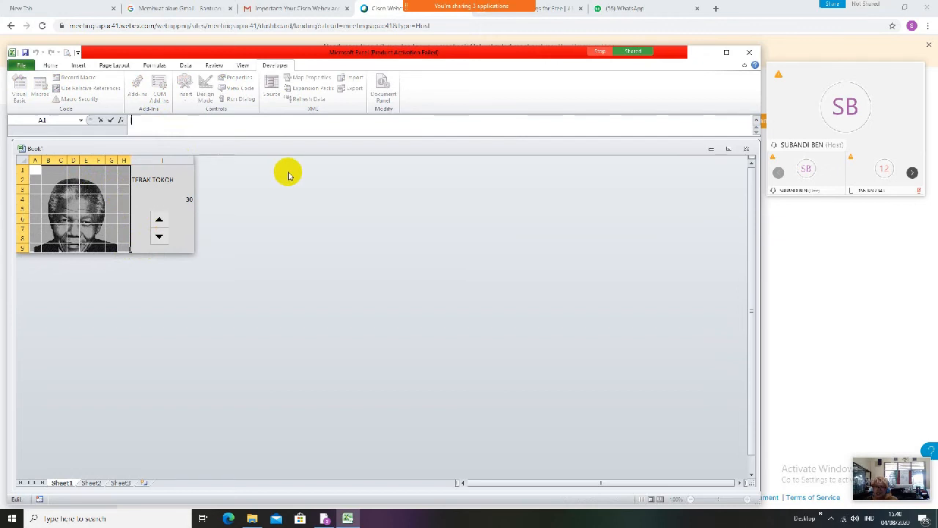
pyautogui.write('=')
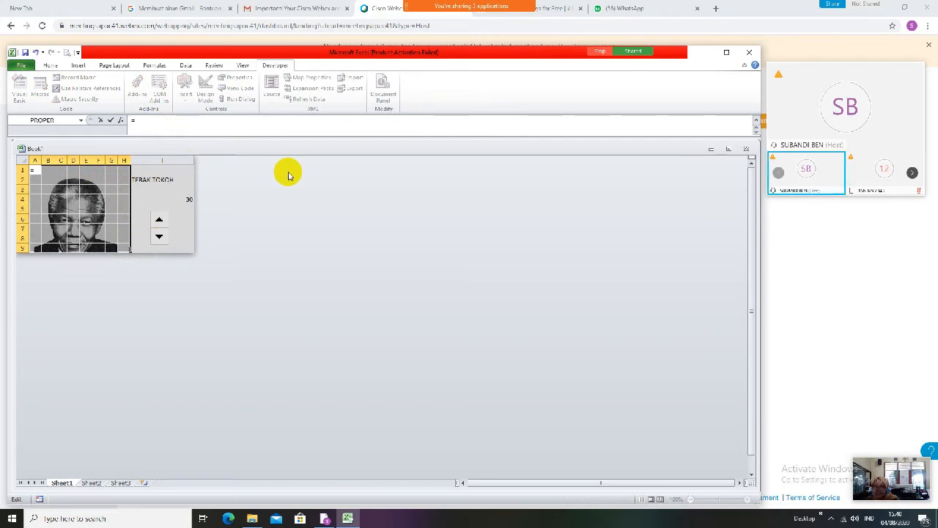
pyautogui.write('R')
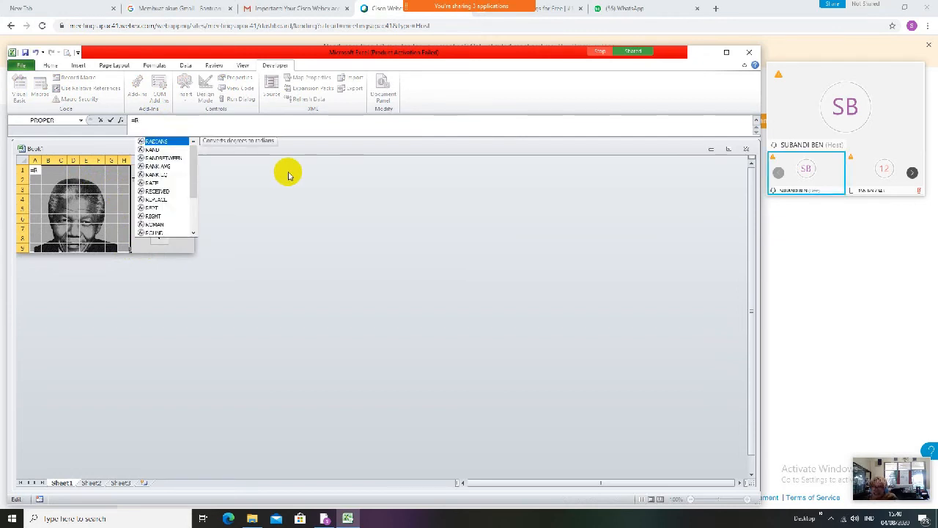
pyautogui.doubleClick(172, 157)
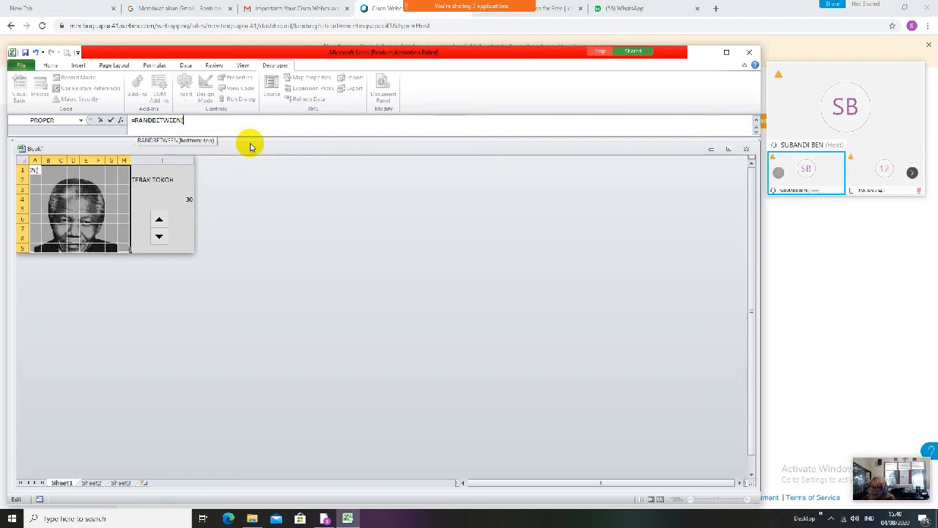
pyautogui.write('1')
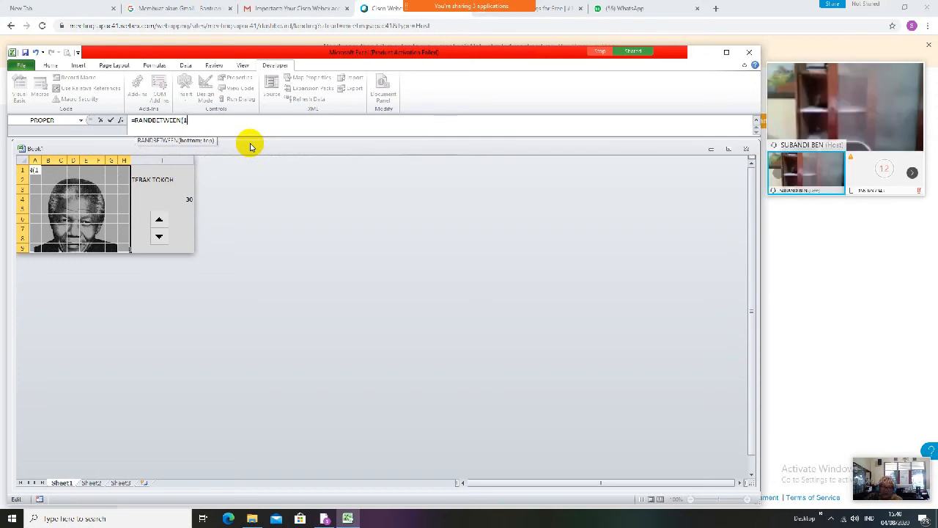
pyautogui.write(';')
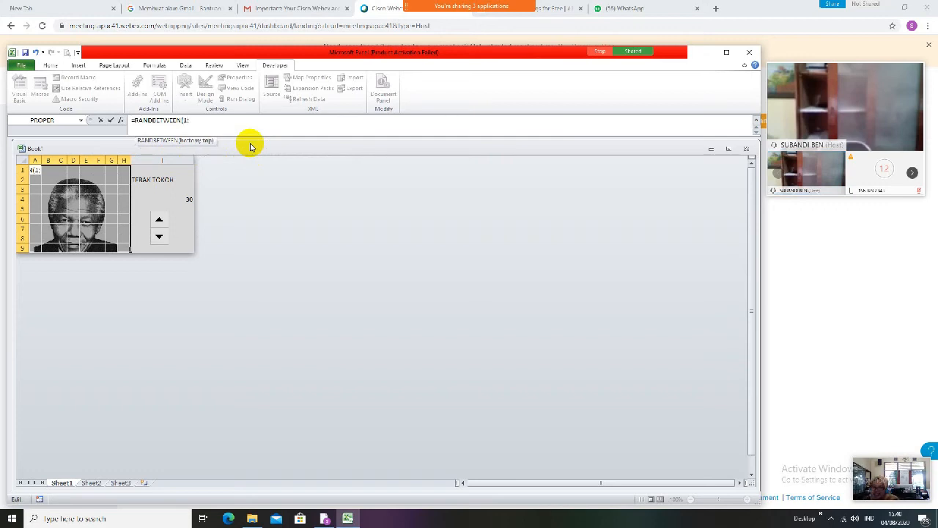
pyautogui.write('70')
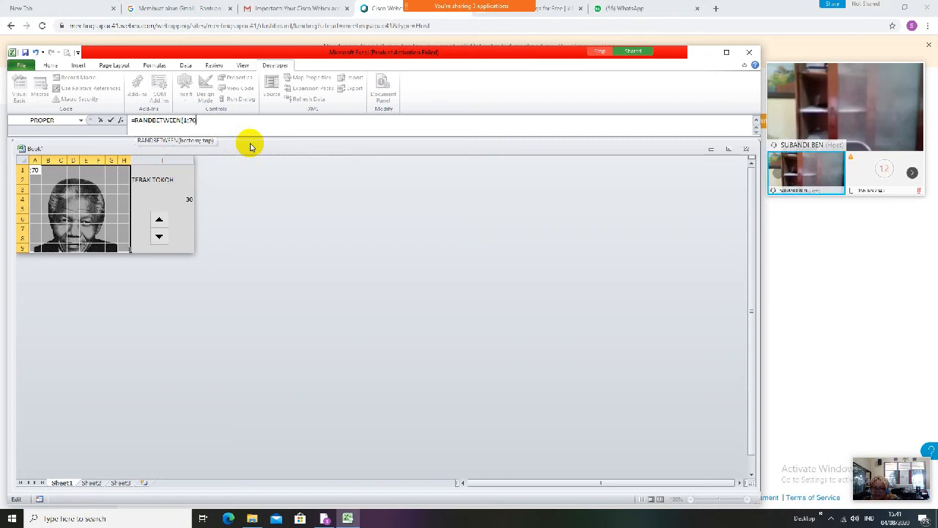
pyautogui.write(')')
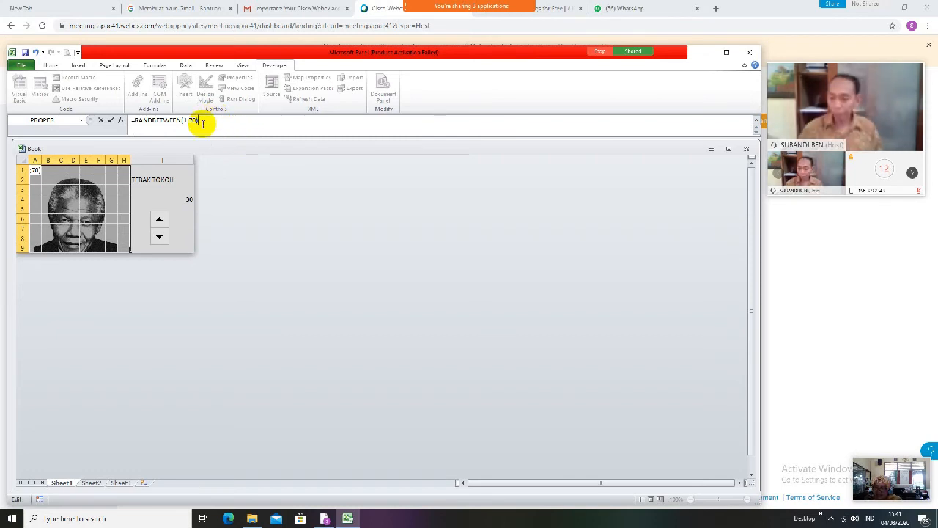
pyautogui.hotkey('ctrl', 'Return')
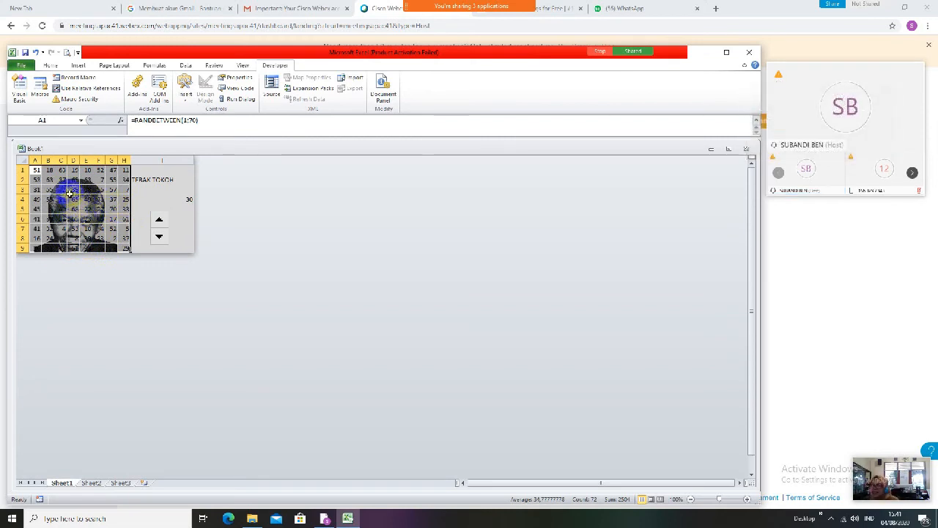
# Overwrite the formulas with fixed numbers: 67 in cell D3, 68 in E4 and 79 in D8
pyautogui.click(73, 191)
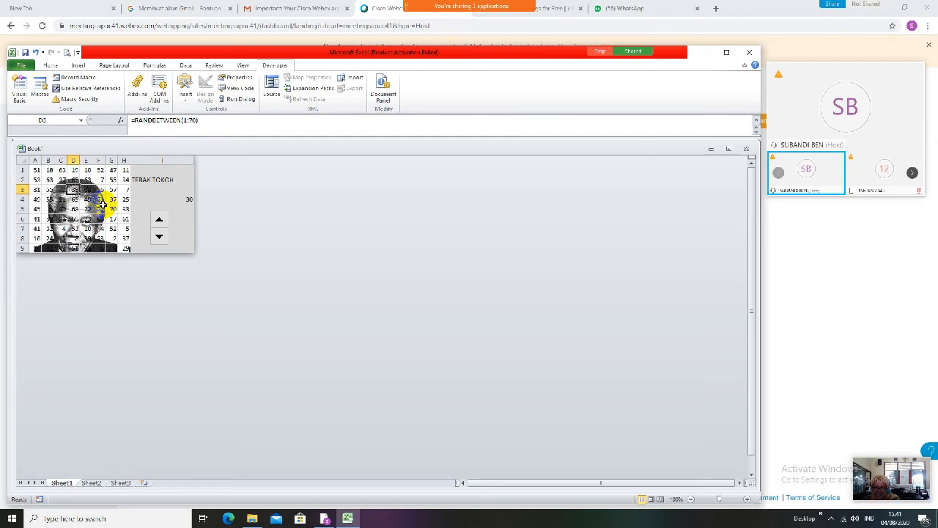
pyautogui.write('57')
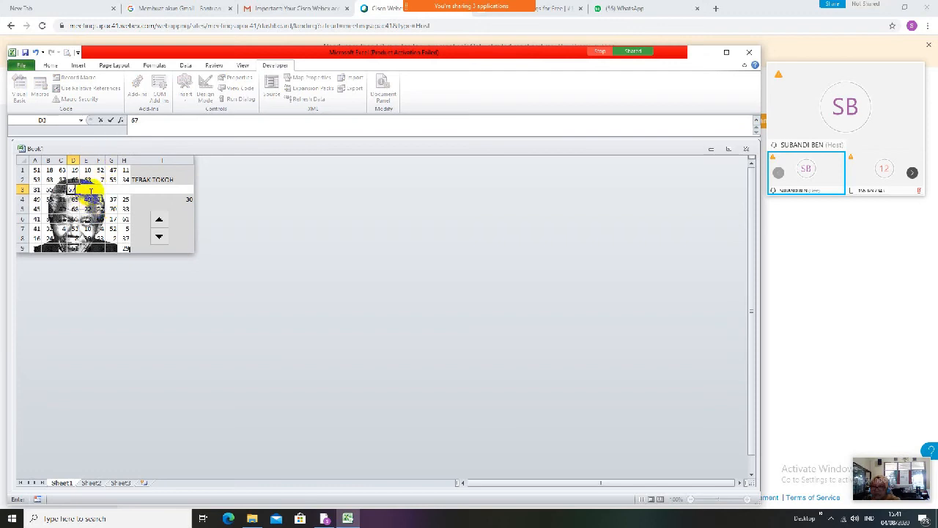
pyautogui.click(86, 199)
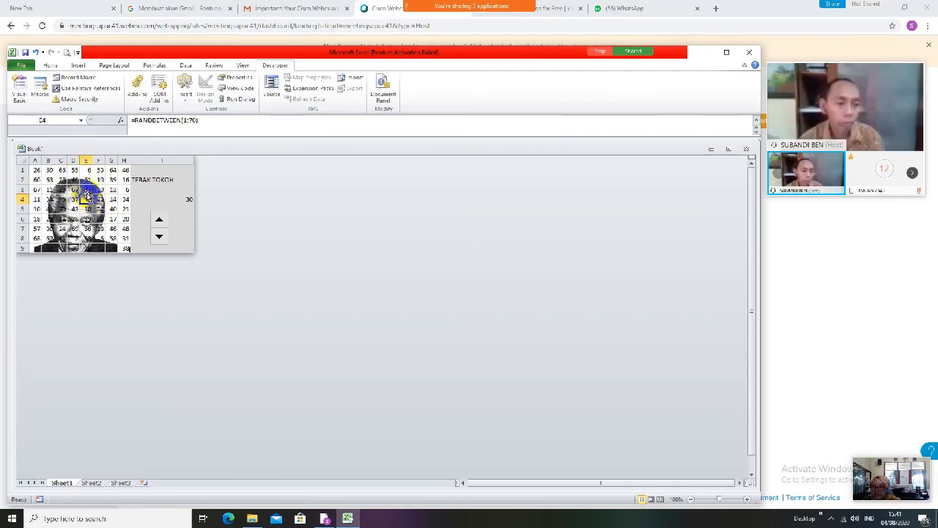
pyautogui.write('58')
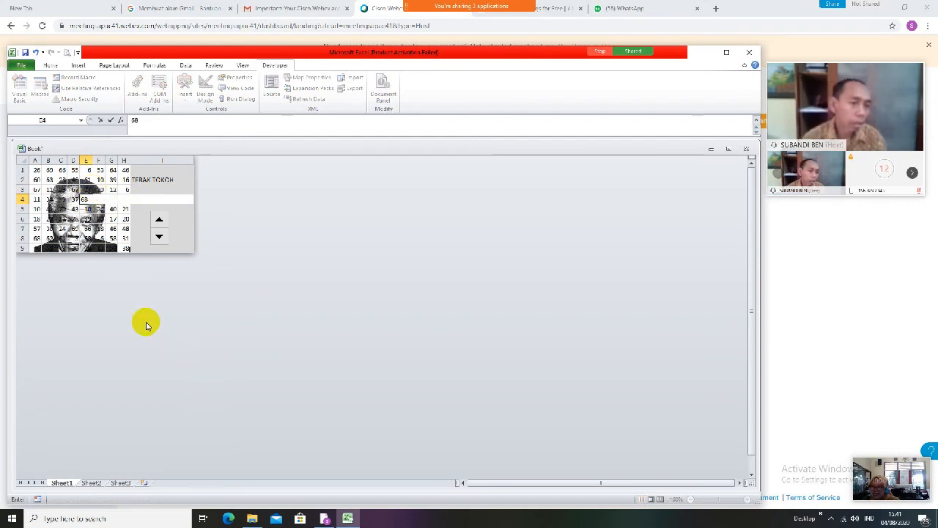
pyautogui.click(74, 237)
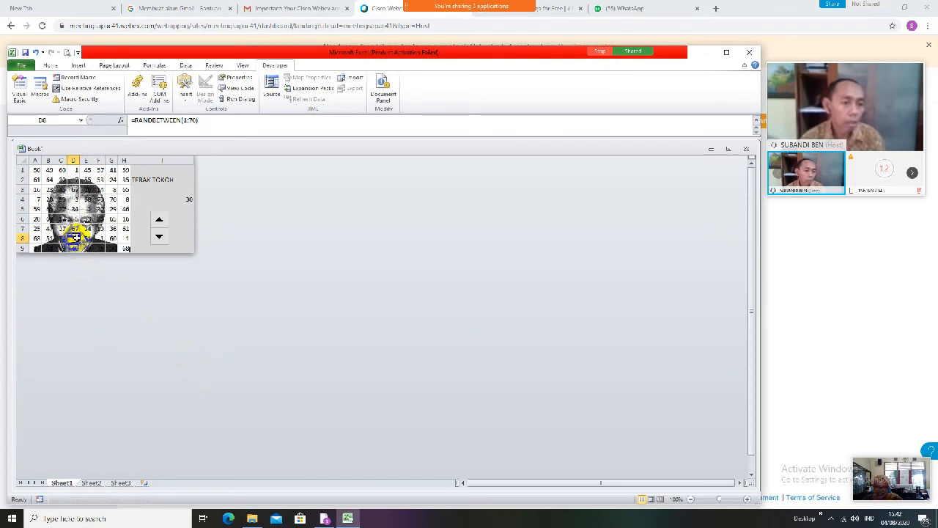
pyautogui.write('79')
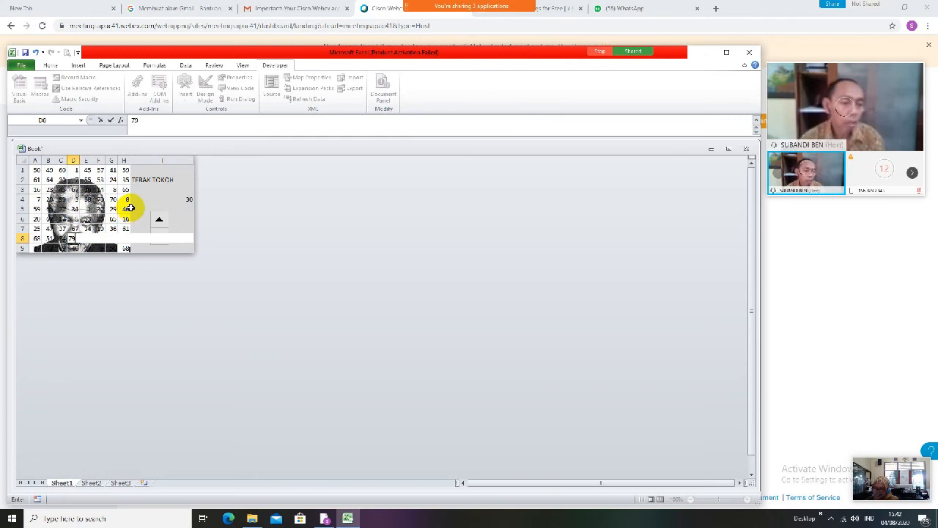
# Copy the number range A1:H9 and paste it back onto itself with the ordinary Paste option
pyautogui.click(34, 170)
pyautogui.moveTo(34, 170); pyautogui.dragTo(121, 248)
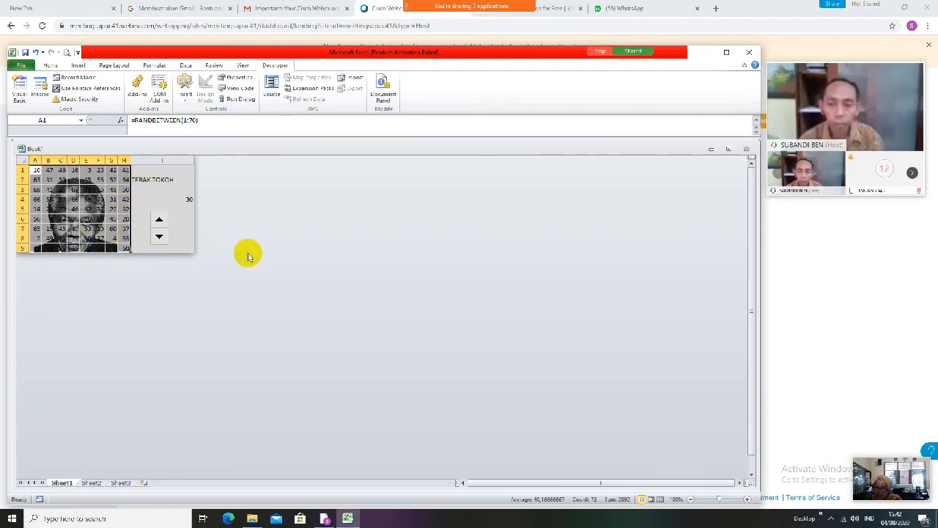
pyautogui.hotkey('ctrl', 'c')
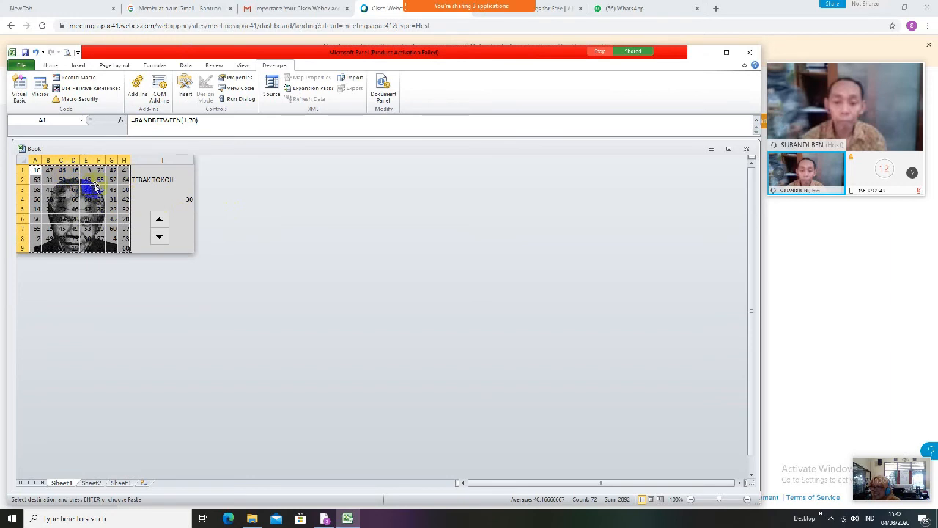
pyautogui.moveTo(37, 170); pyautogui.dragTo(119, 249)
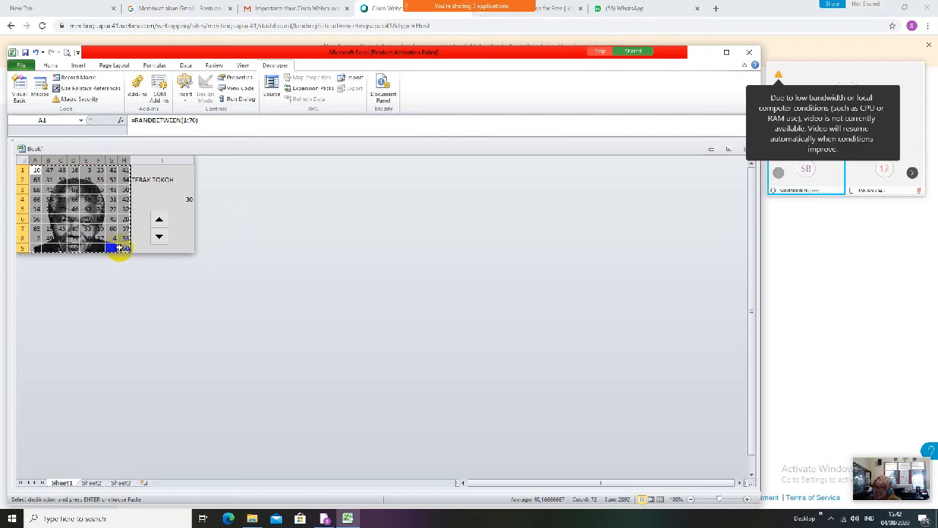
pyautogui.rightClick(120, 251)
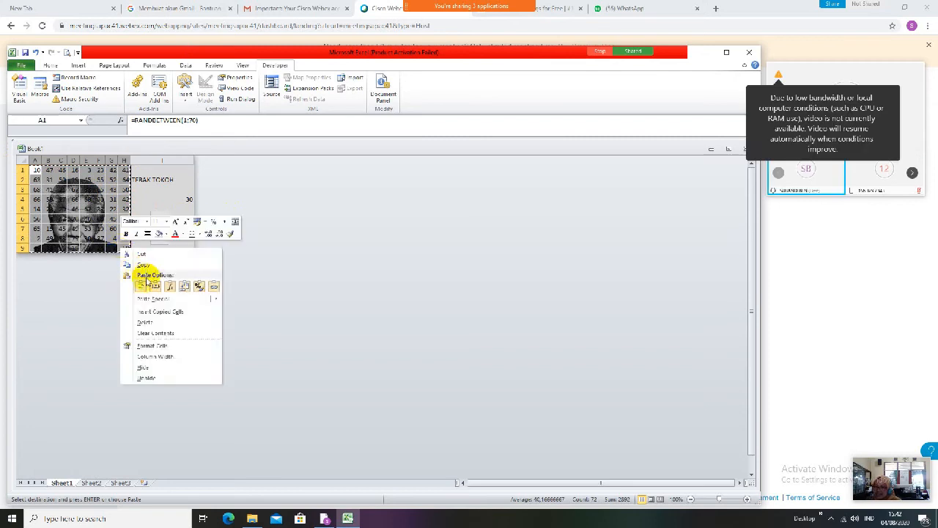
pyautogui.click(141, 286)
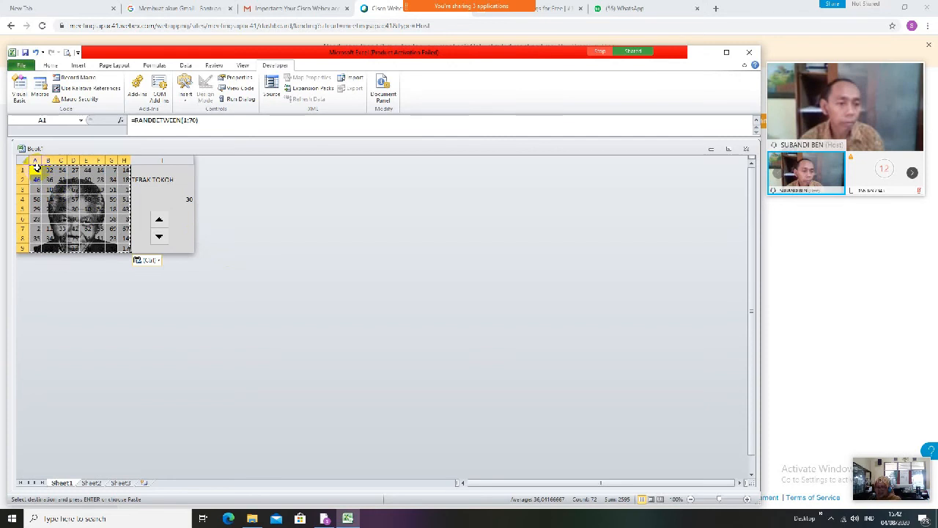
# Give the cells A1:H9 a white fill to cover the background picture
pyautogui.click(35, 170)
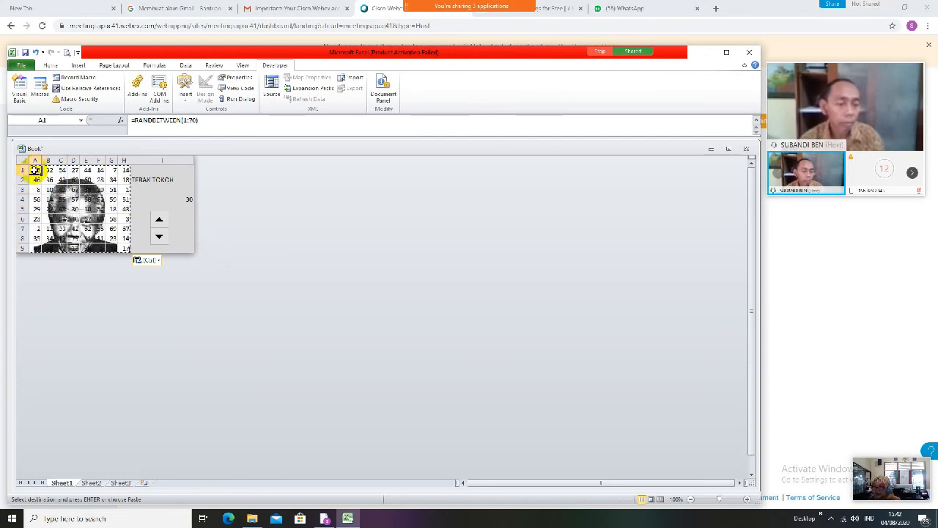
pyautogui.moveTo(34, 170); pyautogui.dragTo(126, 247)
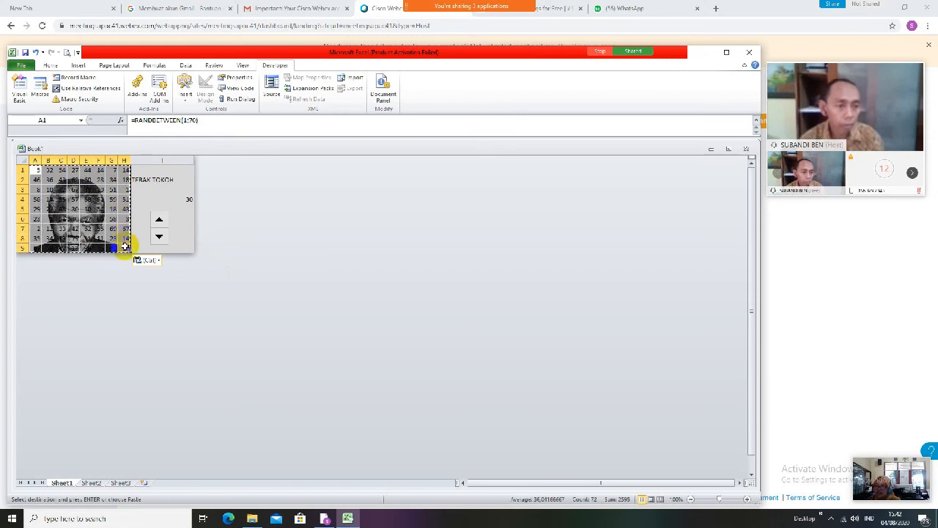
pyautogui.click(51, 67)
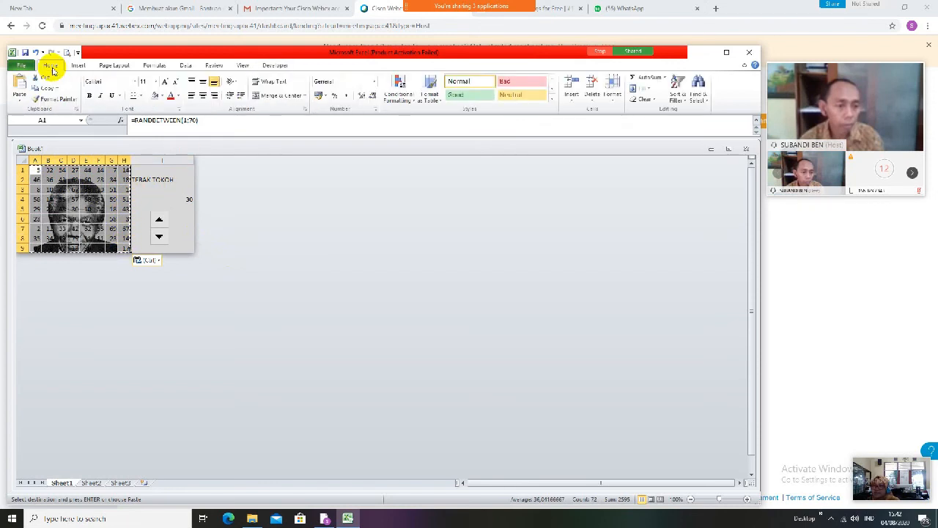
pyautogui.click(163, 95)
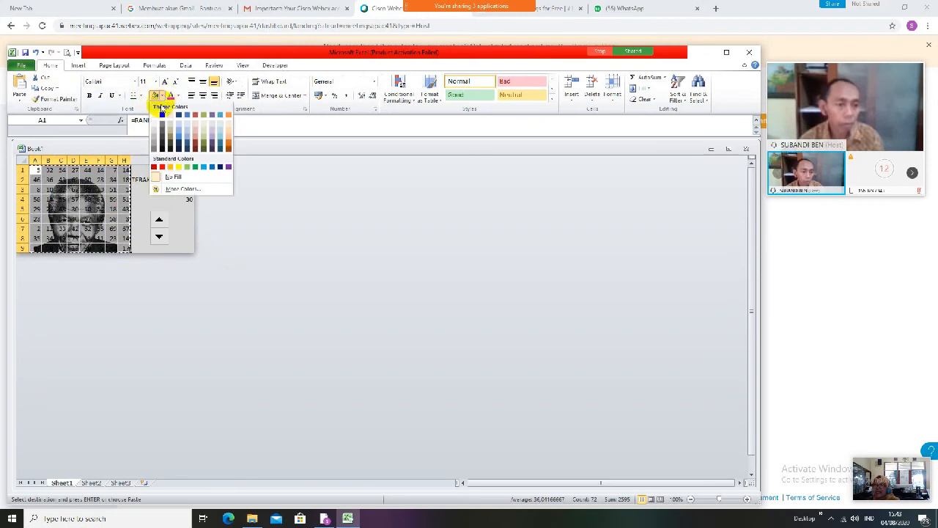
pyautogui.click(154, 119)
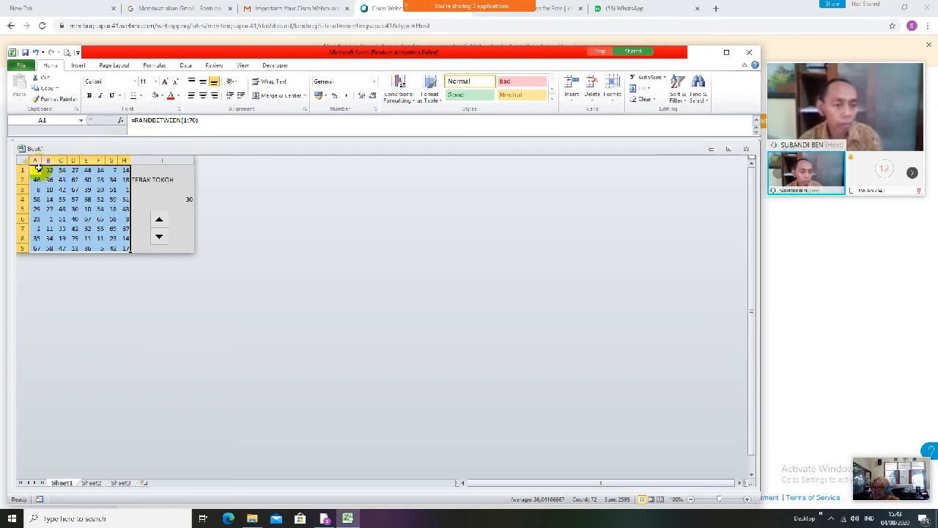
# Start a new conditional formatting rule for A1:H9 that covers only cell values less than or equal to =$I$4
pyautogui.moveTo(38, 170); pyautogui.dragTo(122, 249)
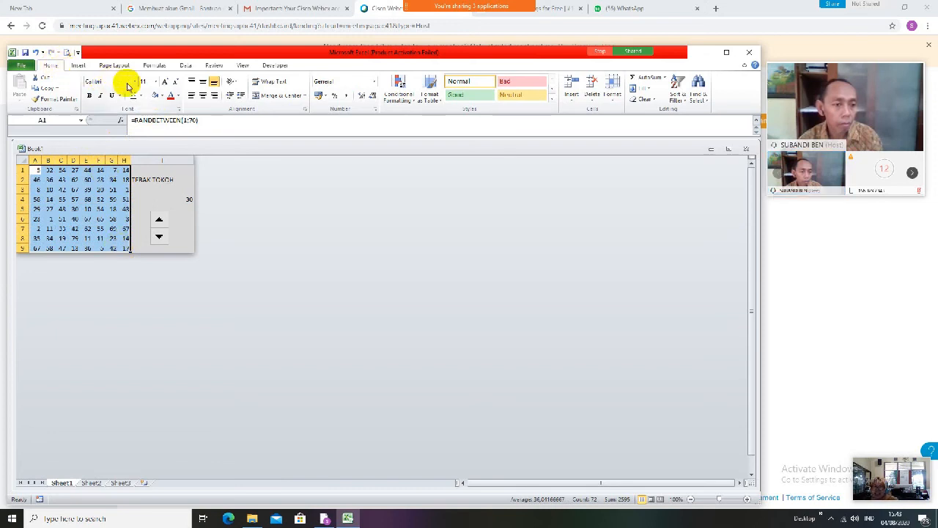
pyautogui.click(411, 104)
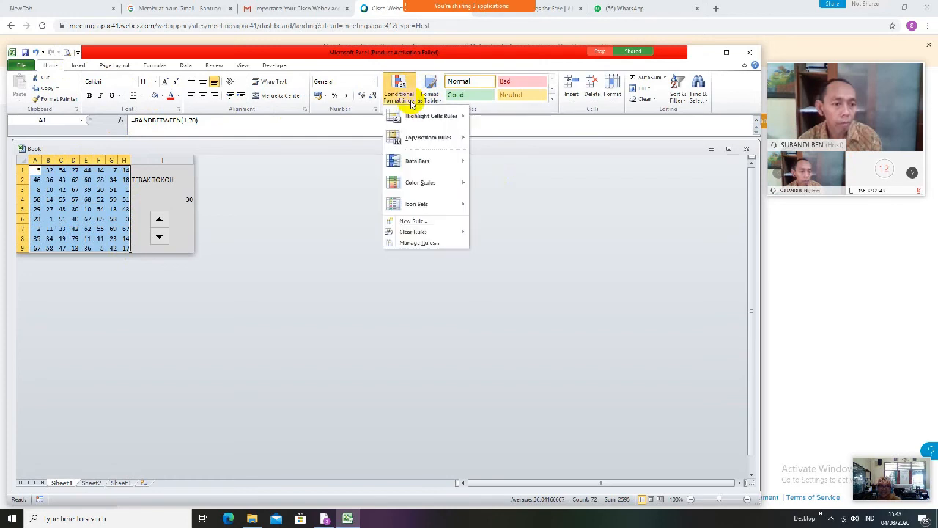
pyautogui.click(415, 222)
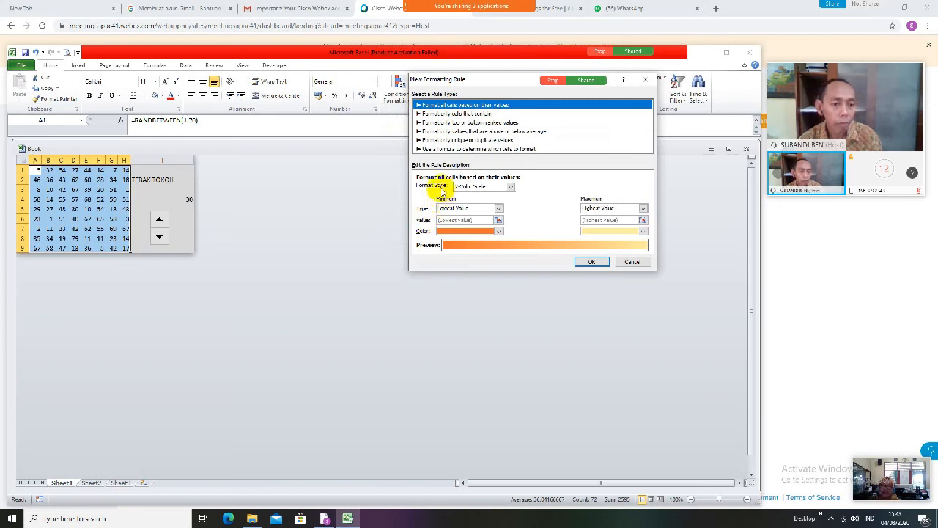
pyautogui.click(503, 115)
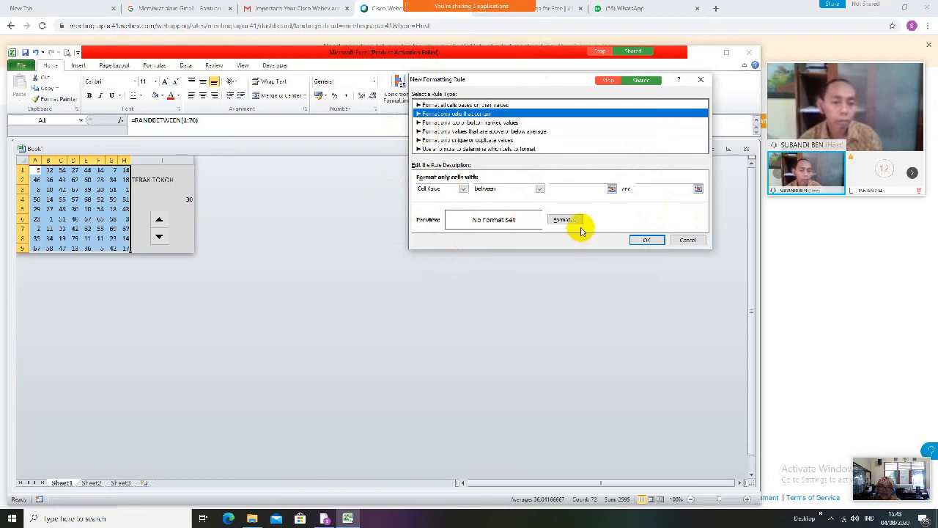
pyautogui.click(540, 189)
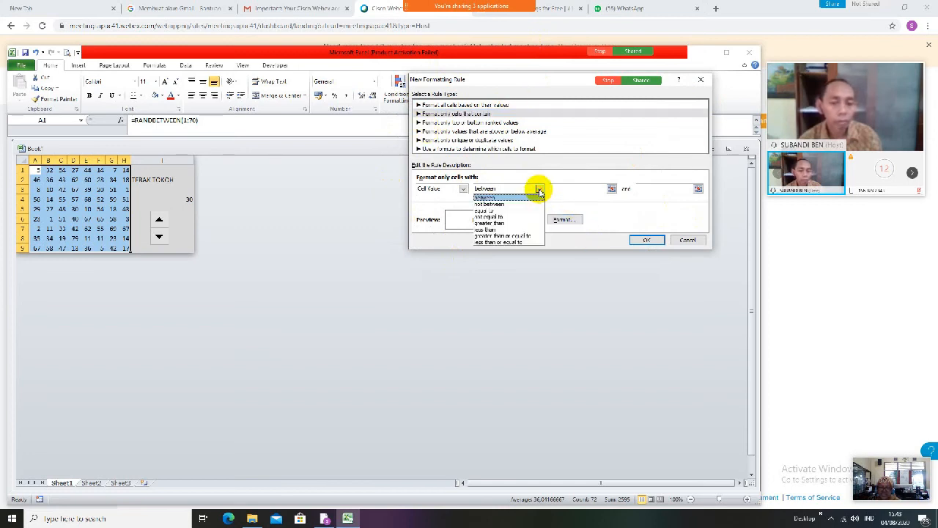
pyautogui.click(530, 242)
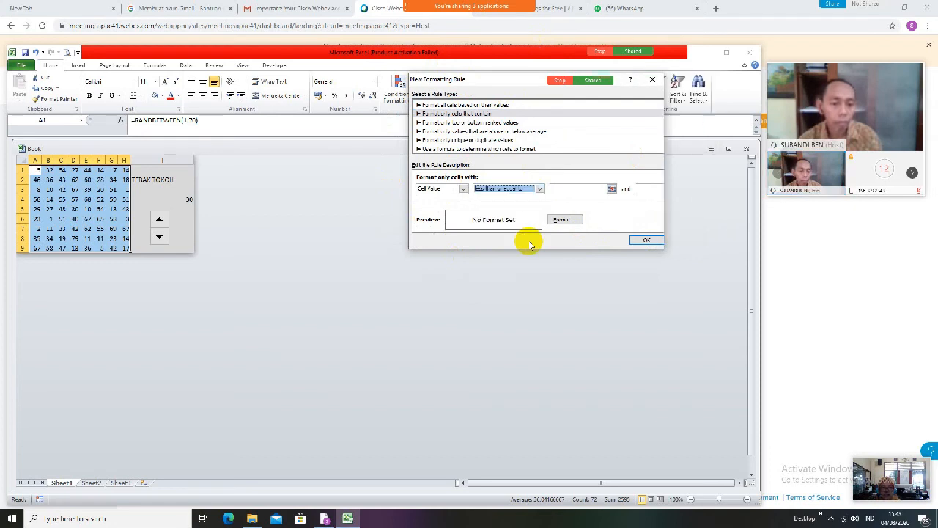
pyautogui.click(561, 188)
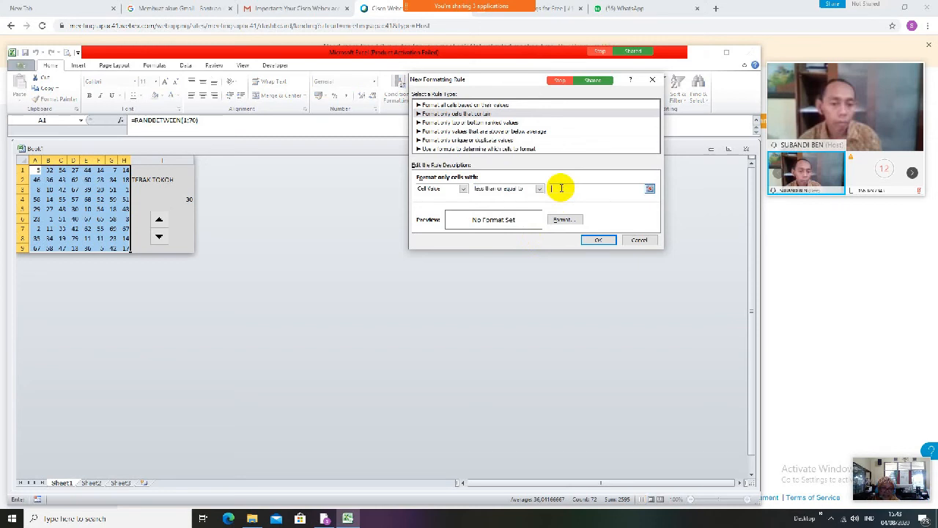
pyautogui.click(188, 199)
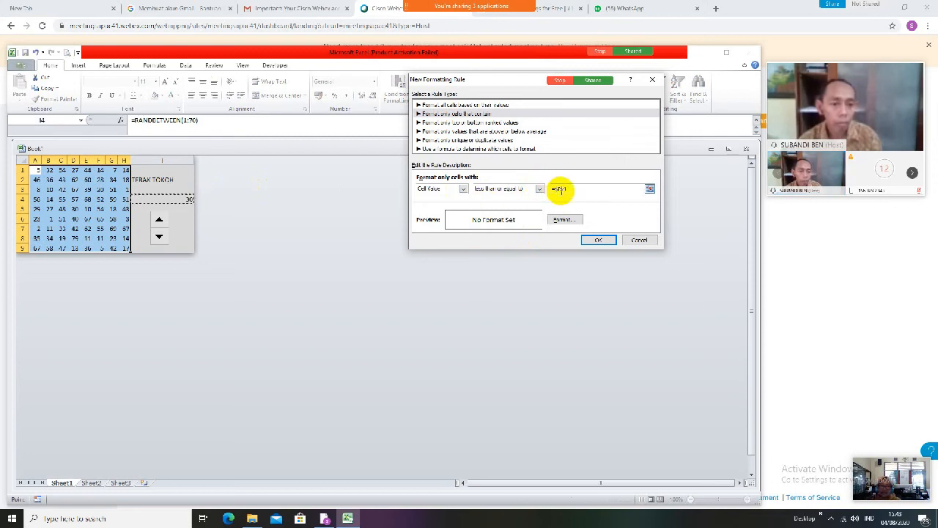
# Set the rule's fill format to No Color and apply the rule to the number range
pyautogui.click(565, 224)
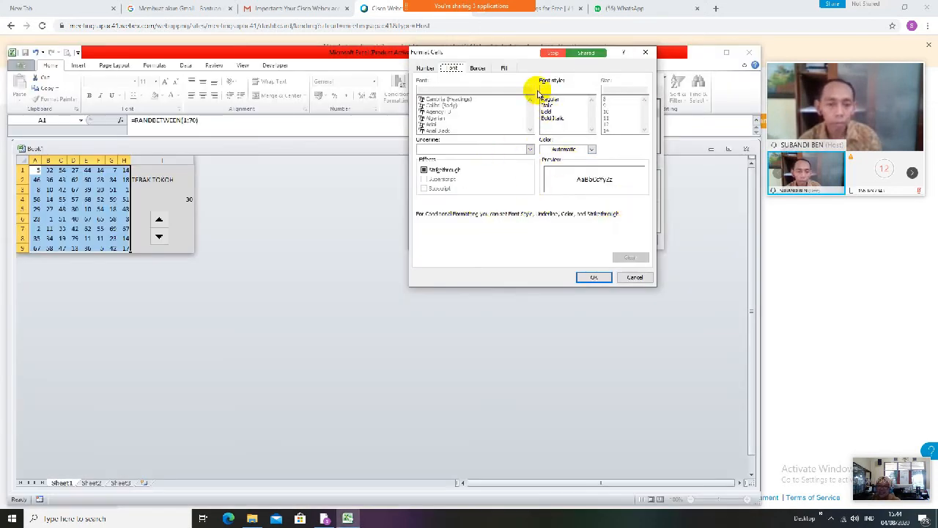
pyautogui.click(505, 68)
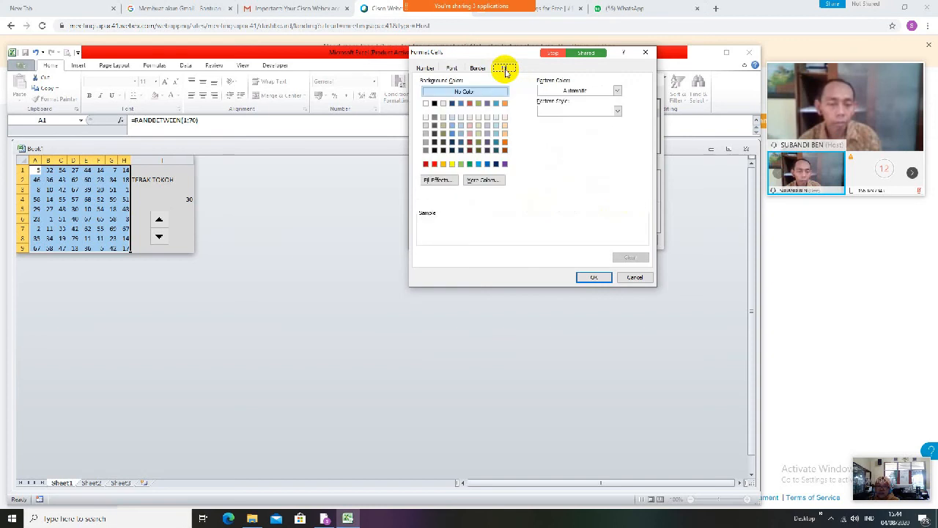
pyautogui.click(480, 94)
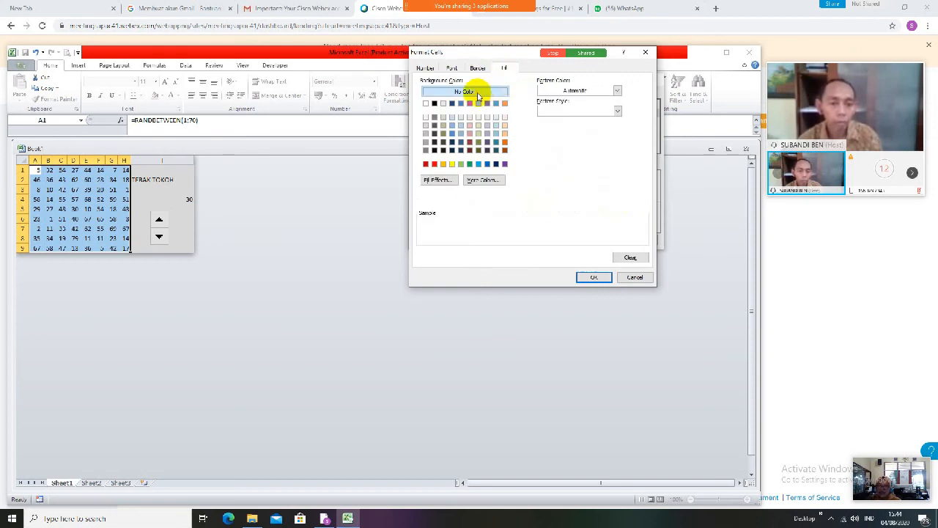
pyautogui.click(596, 278)
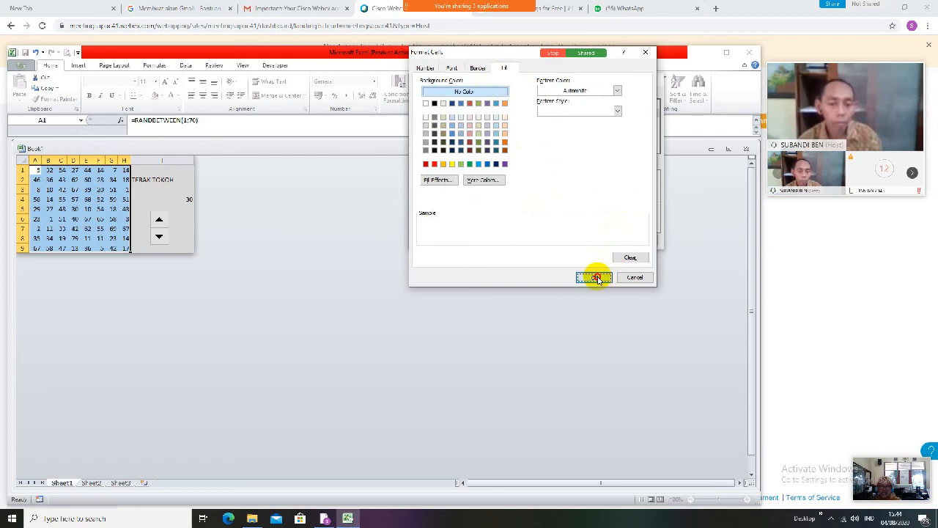
pyautogui.click(598, 240)
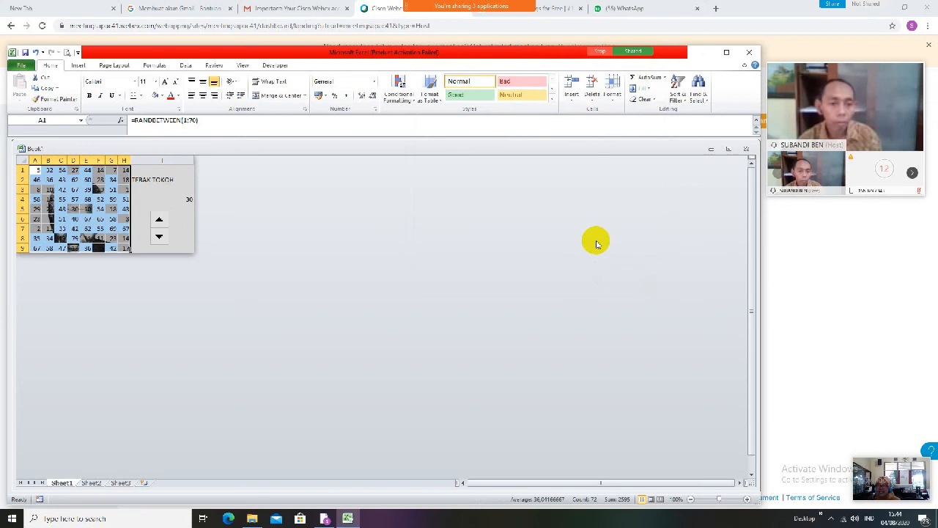
# Test the reveal effect by raising the spin button's value to 55 and lowering it back to 30
pyautogui.click(160, 222)
pyautogui.click(160, 223)
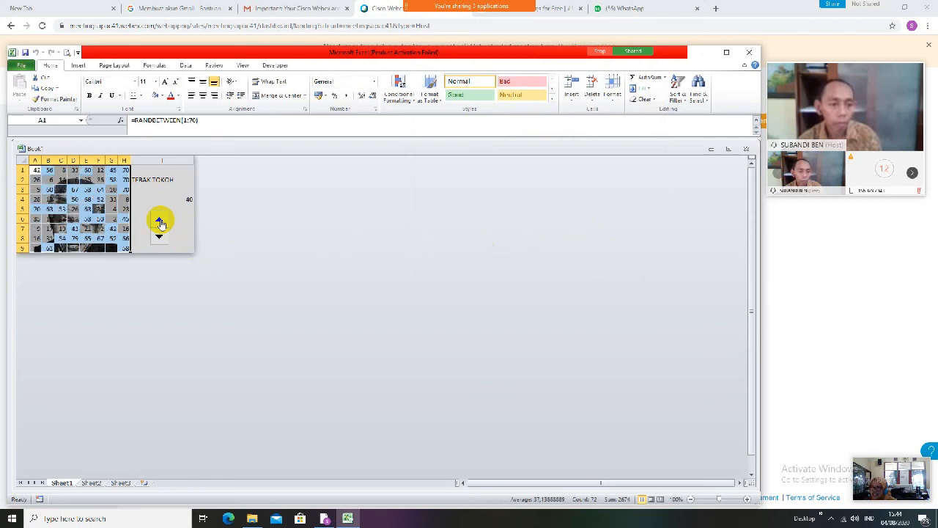
pyautogui.click(161, 223)
pyautogui.click(161, 223)
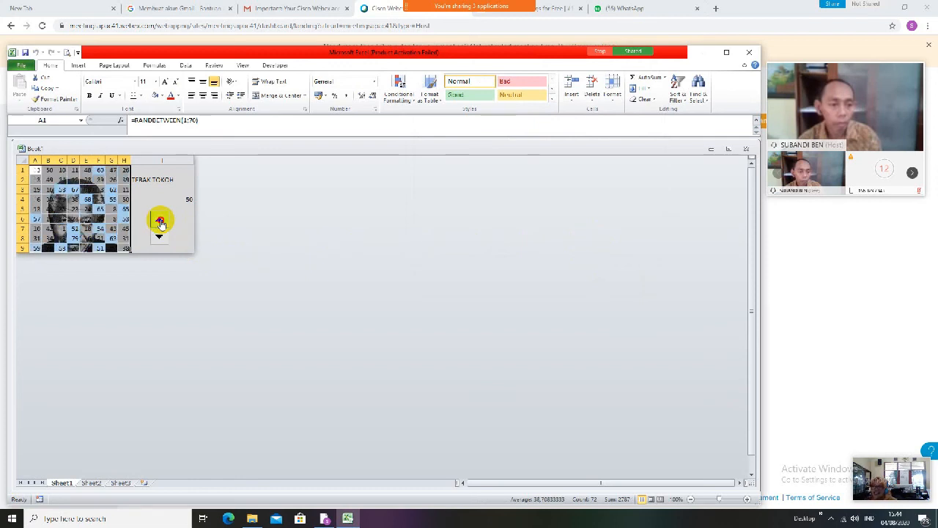
pyautogui.click(160, 223)
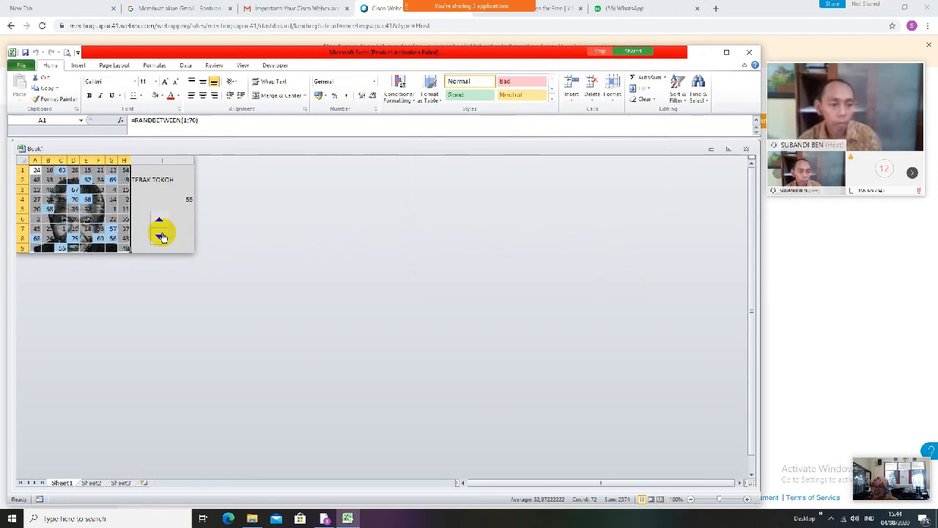
pyautogui.click(159, 238)
pyautogui.click(159, 237)
pyautogui.click(159, 237)
pyautogui.click(160, 237)
pyautogui.click(159, 238)
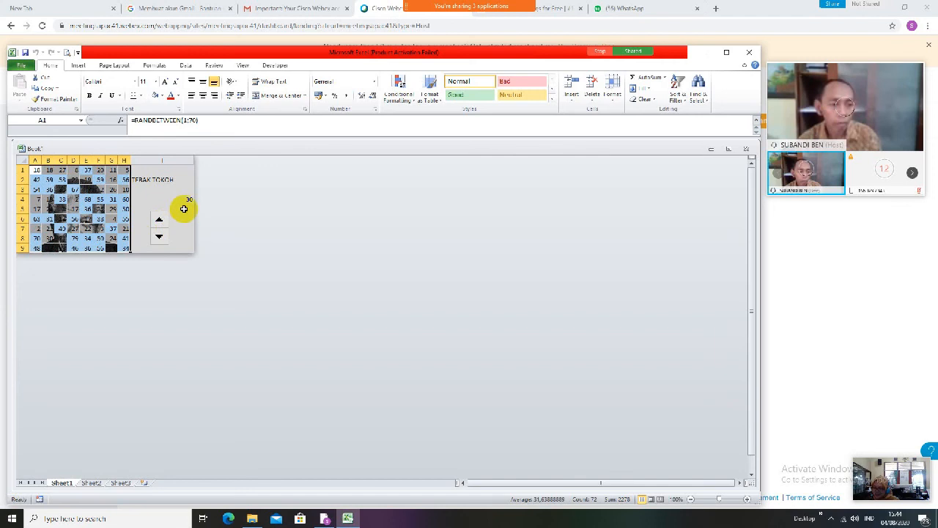
# Turn off the sheet's gridlines and hide the numbers in A1:H9 with a custom number format
pyautogui.click(245, 66)
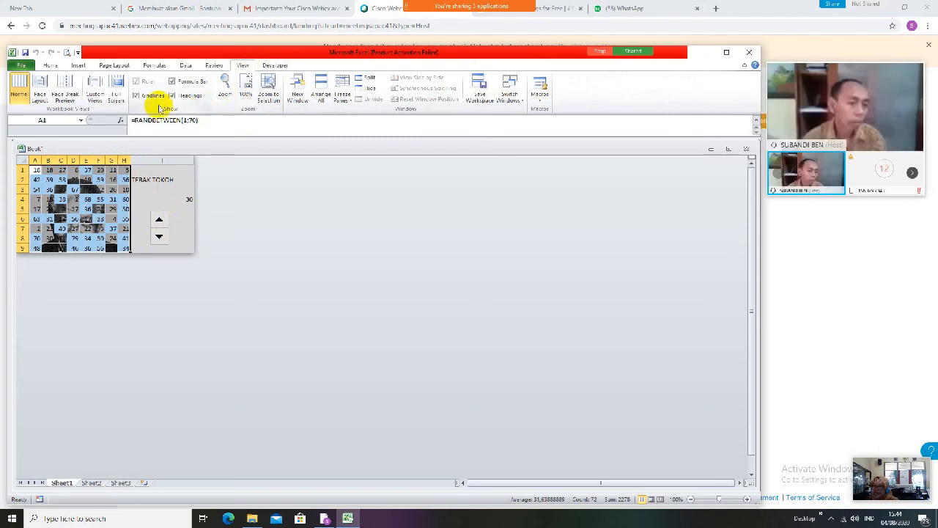
pyautogui.click(136, 96)
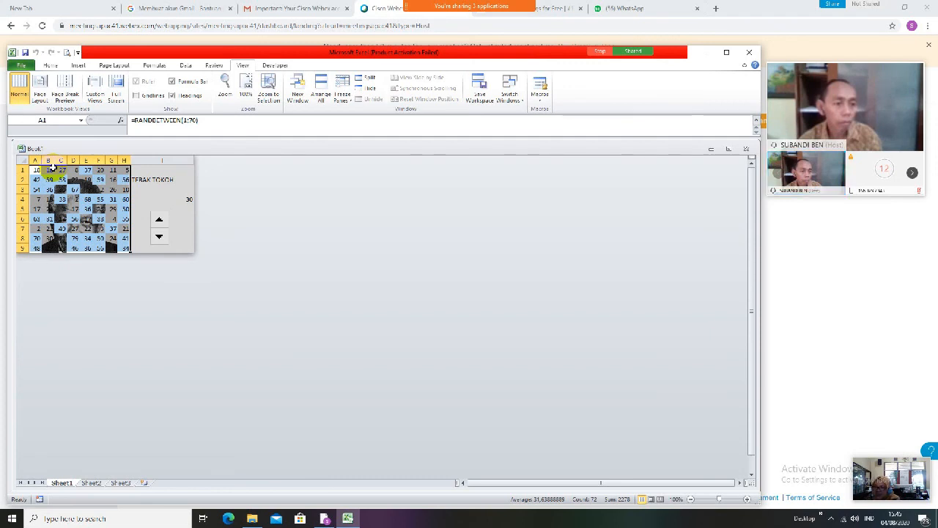
pyautogui.hotkey('ctrl', '1')
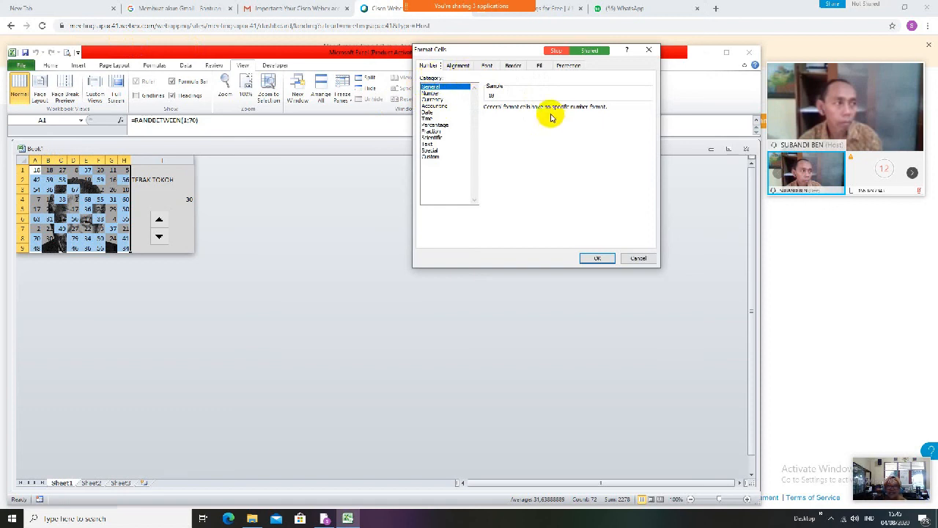
pyautogui.click(432, 157)
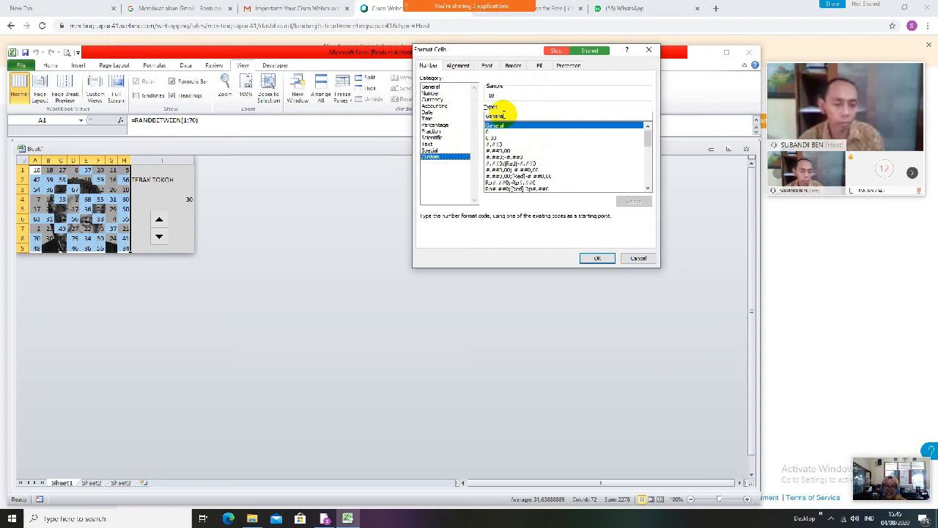
pyautogui.moveTo(503, 114); pyautogui.dragTo(486, 115)
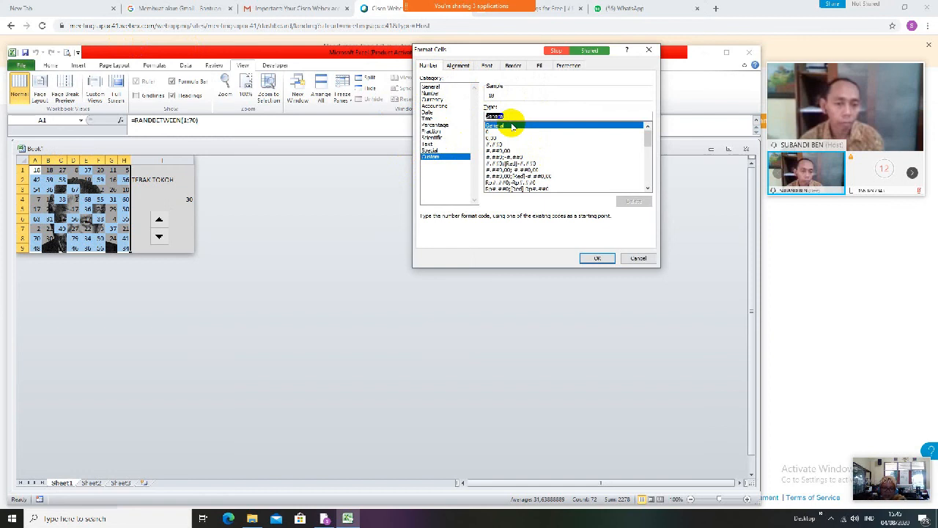
pyautogui.press('BackSpace')
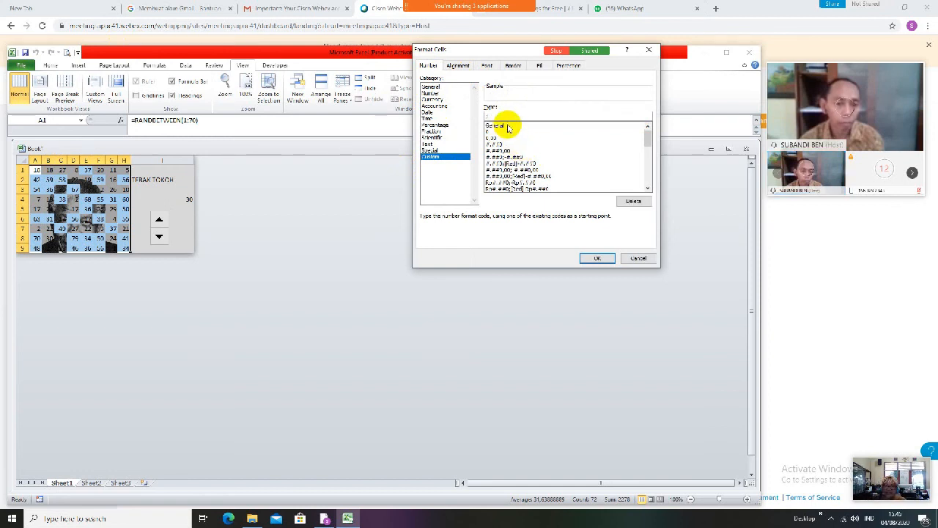
pyautogui.click(599, 260)
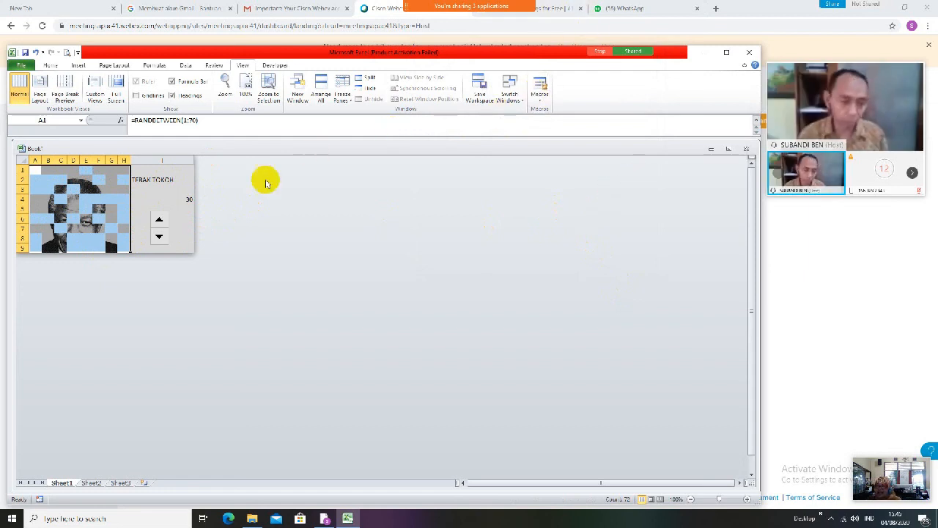
# Center the spin value in cell I4 and the TEBAK TOKOH title in cell I2
pyautogui.click(173, 199)
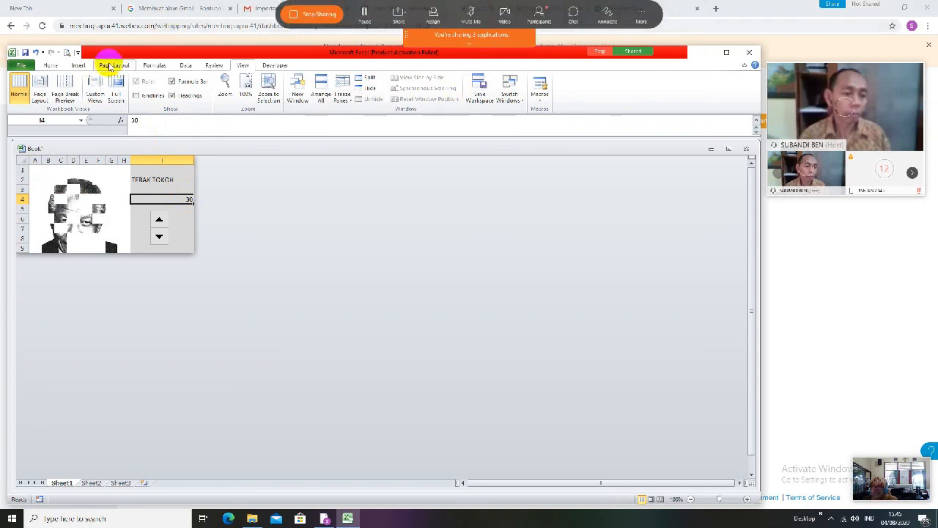
pyautogui.click(50, 65)
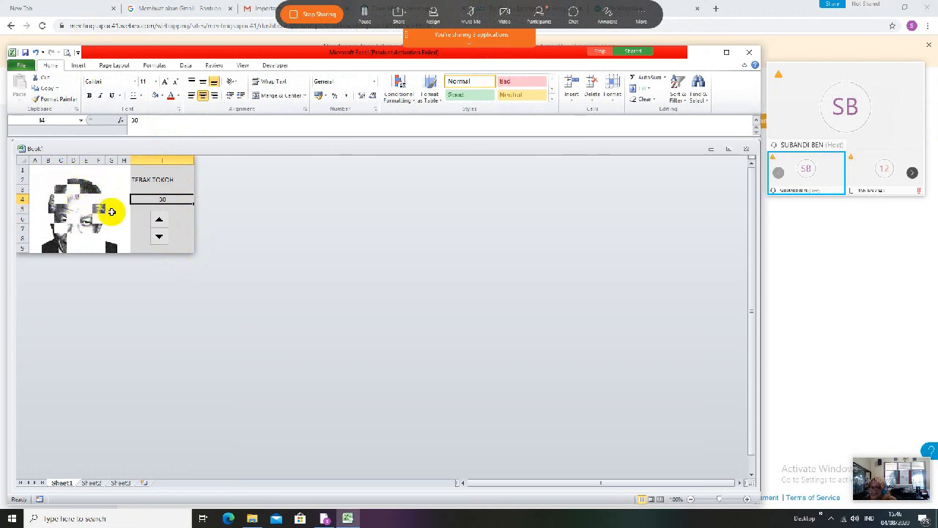
pyautogui.click(150, 180)
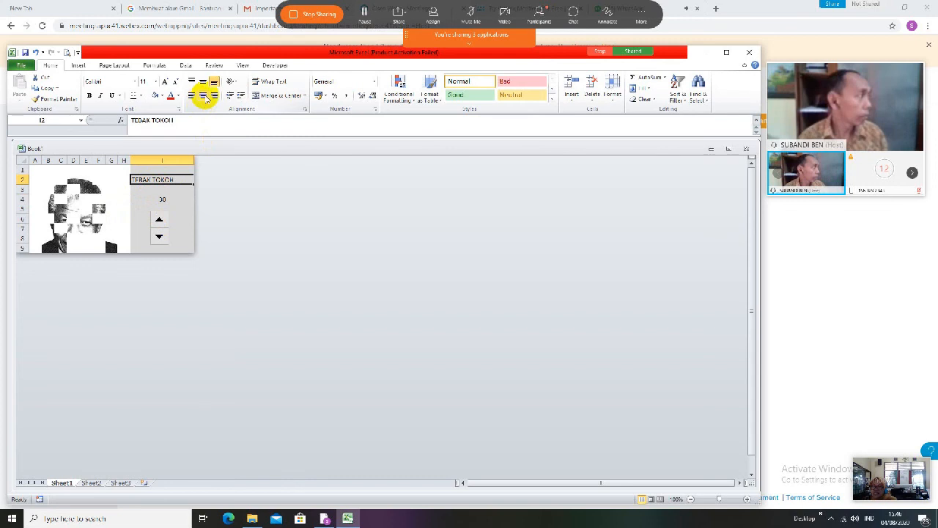
pyautogui.click(203, 96)
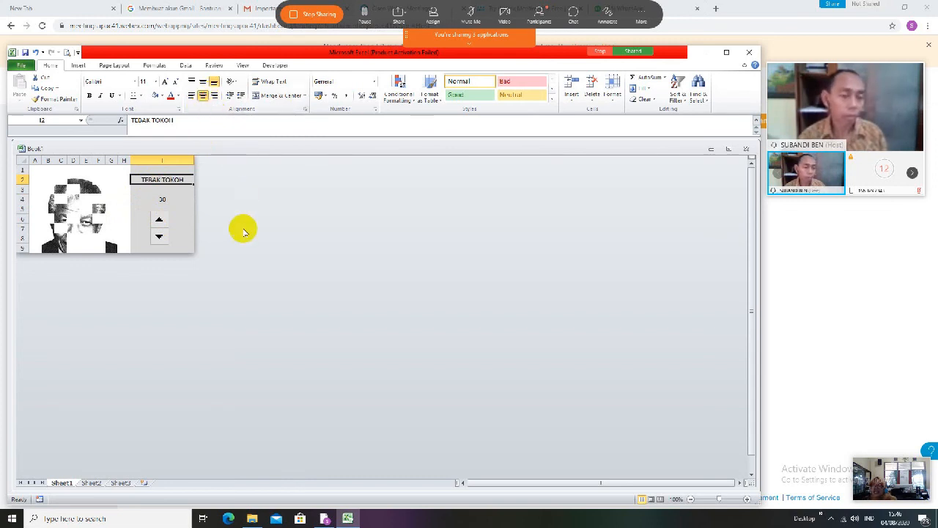
# Raise the spin button's value step by step to 70 to reveal the hidden picture
pyautogui.click(158, 221)
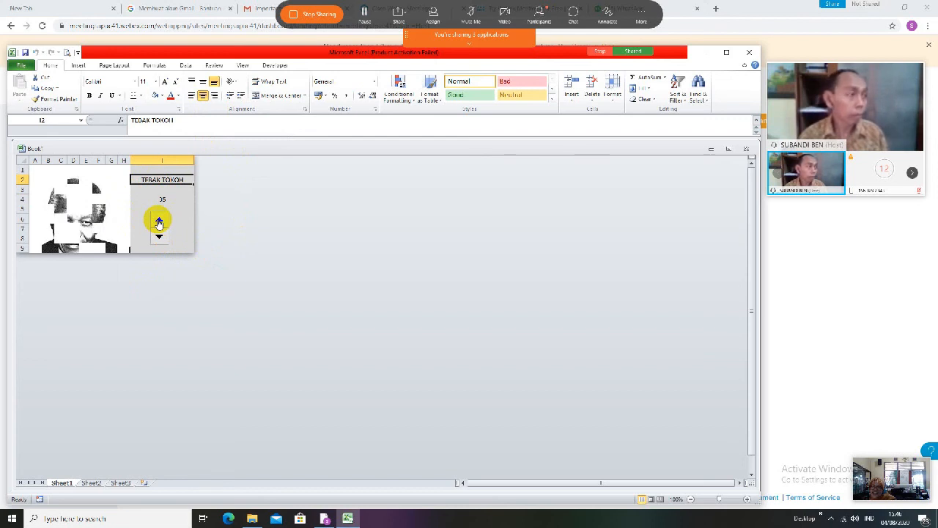
pyautogui.click(159, 222)
pyautogui.click(158, 221)
pyautogui.click(159, 222)
pyautogui.click(159, 221)
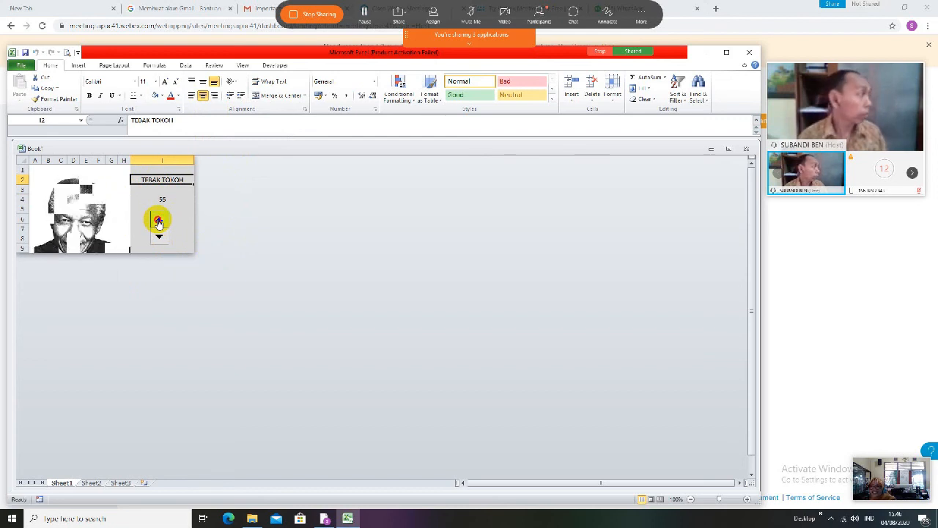
pyautogui.click(158, 221)
pyautogui.click(158, 221)
pyautogui.click(158, 221)
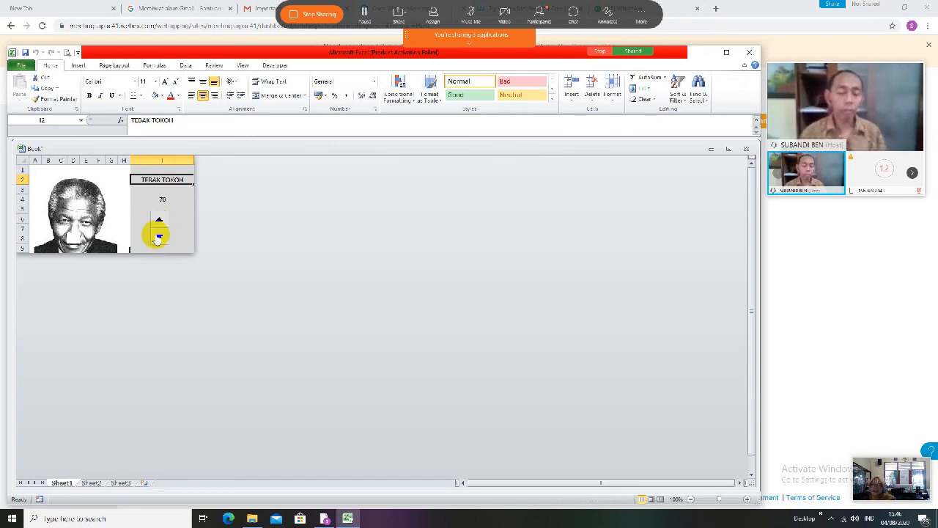
# Lower the spin button's value to 20 to cover most of the picture
pyautogui.click(158, 237)
pyautogui.click(159, 237)
pyautogui.click(160, 238)
pyautogui.click(160, 238)
pyautogui.click(160, 239)
pyautogui.click(160, 238)
pyautogui.click(160, 238)
pyautogui.click(160, 238)
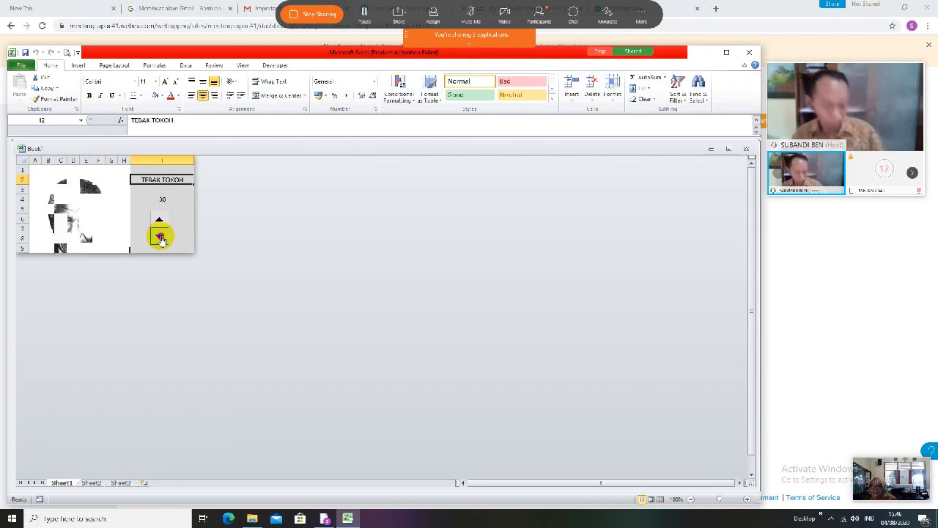
pyautogui.click(159, 238)
pyautogui.click(160, 238)
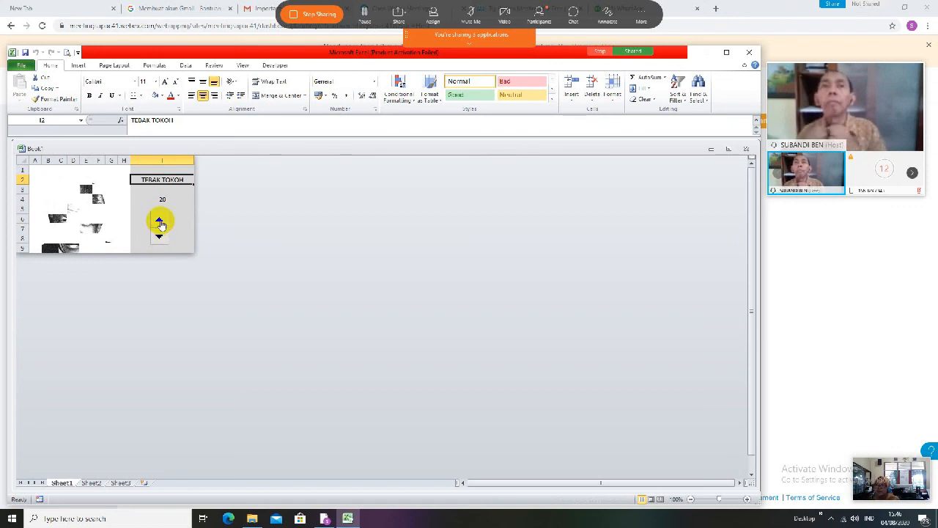
# Raise the spin button's value to 40 to uncover more of the picture again
pyautogui.click(160, 222)
pyautogui.click(160, 222)
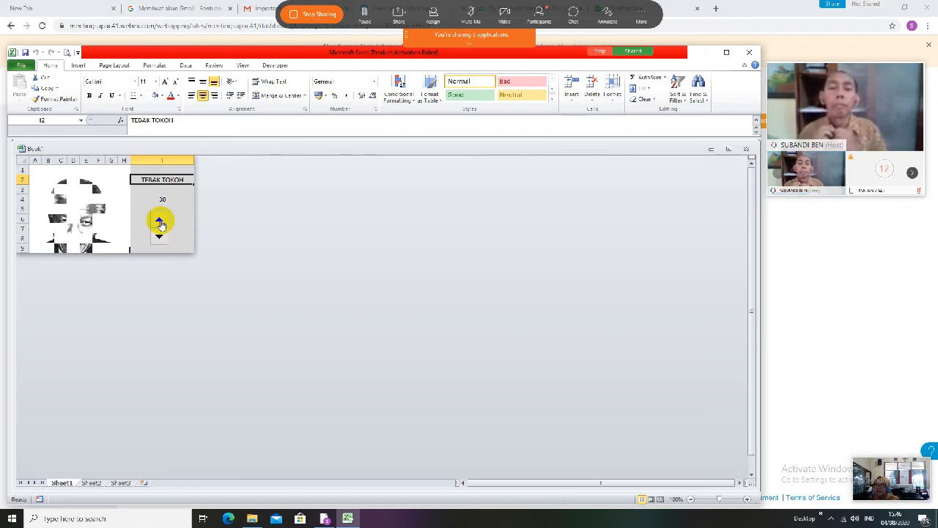
pyautogui.click(159, 222)
pyautogui.click(160, 222)
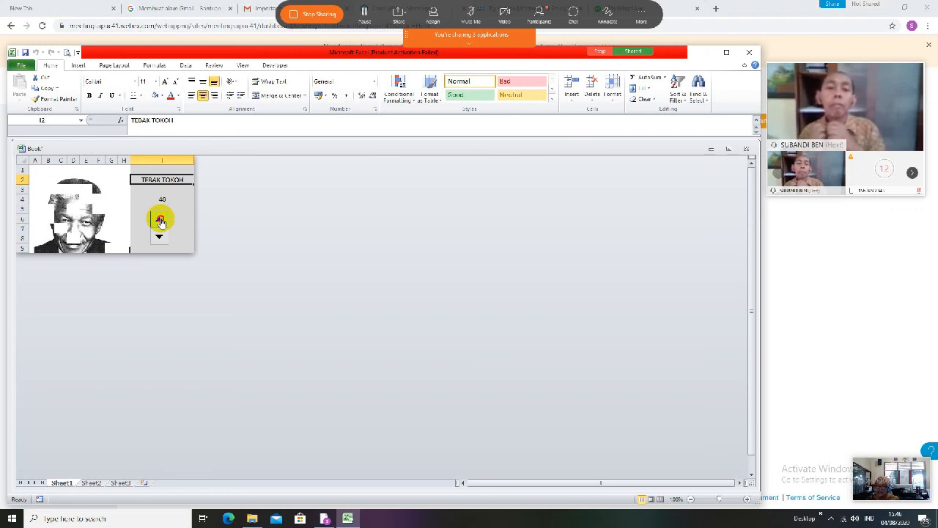